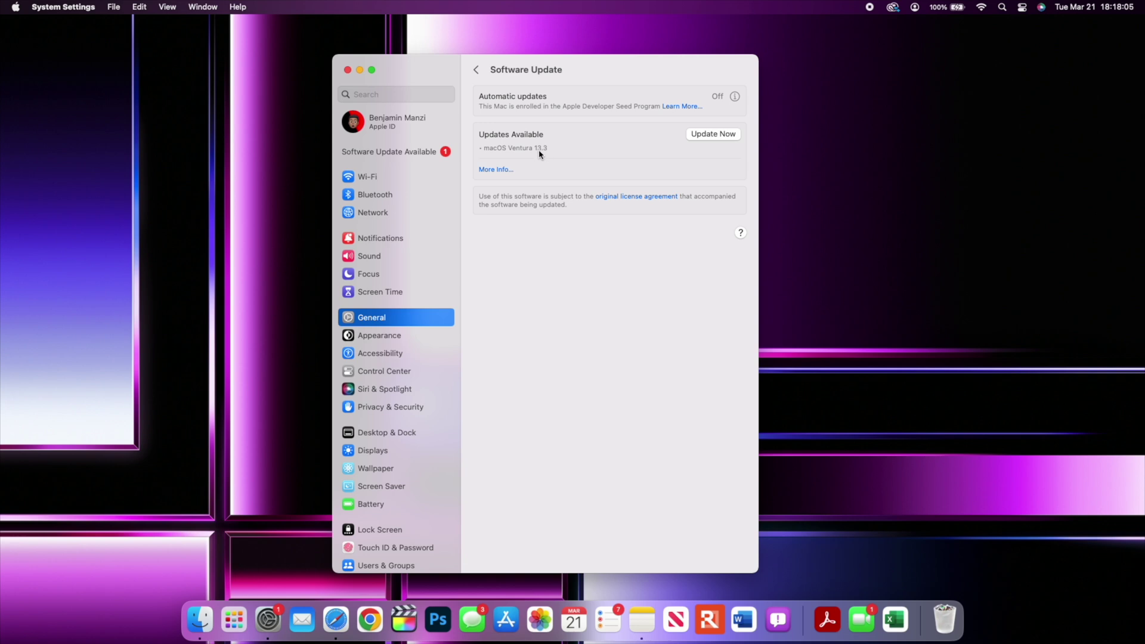
Open the macOS Ventura 13.3 update's More Info details and start its download.
left_click(495, 169)
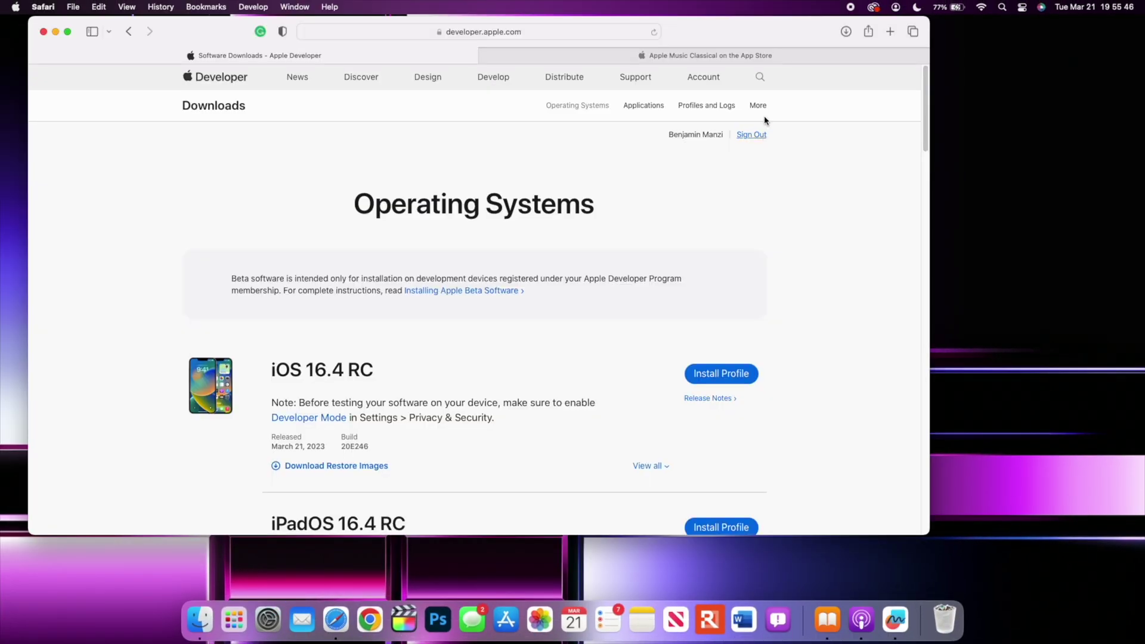
left_click_drag(734, 44, 785, 59)
scroll(568, 315, "down", 1)
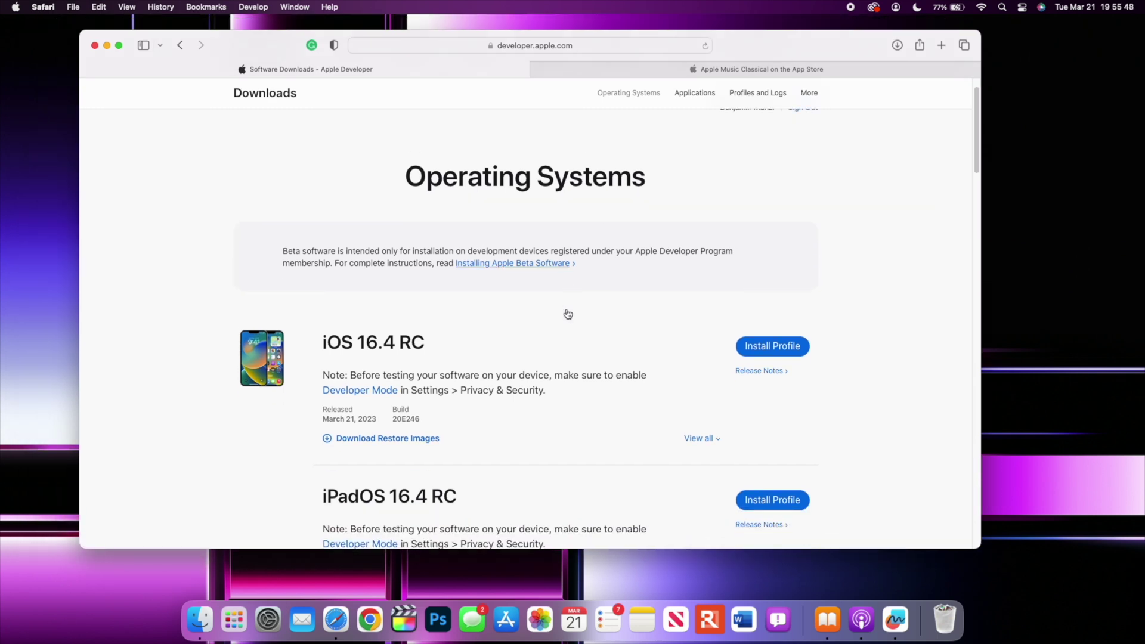
scroll(410, 355, "down", 3)
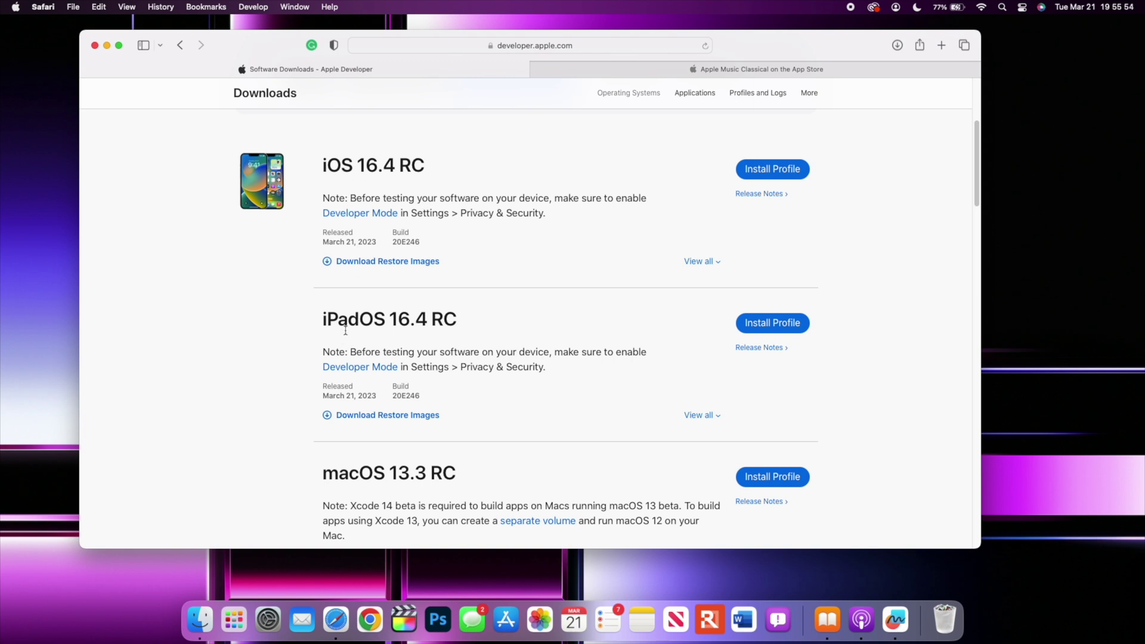
scroll(432, 341, "down", 3)
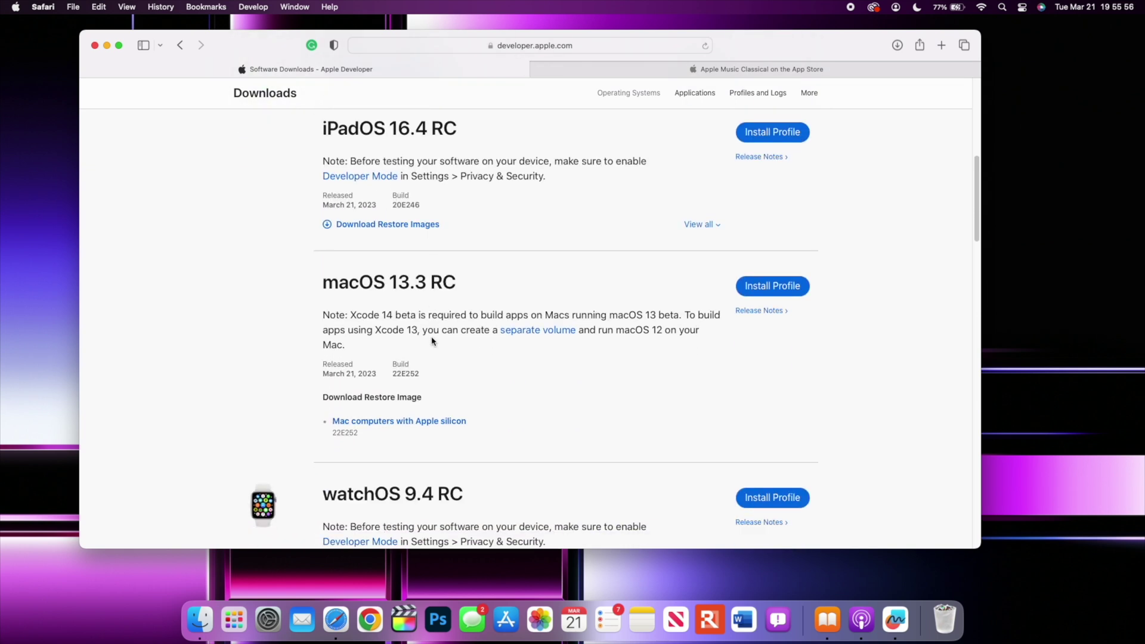
scroll(424, 305, "down", 3)
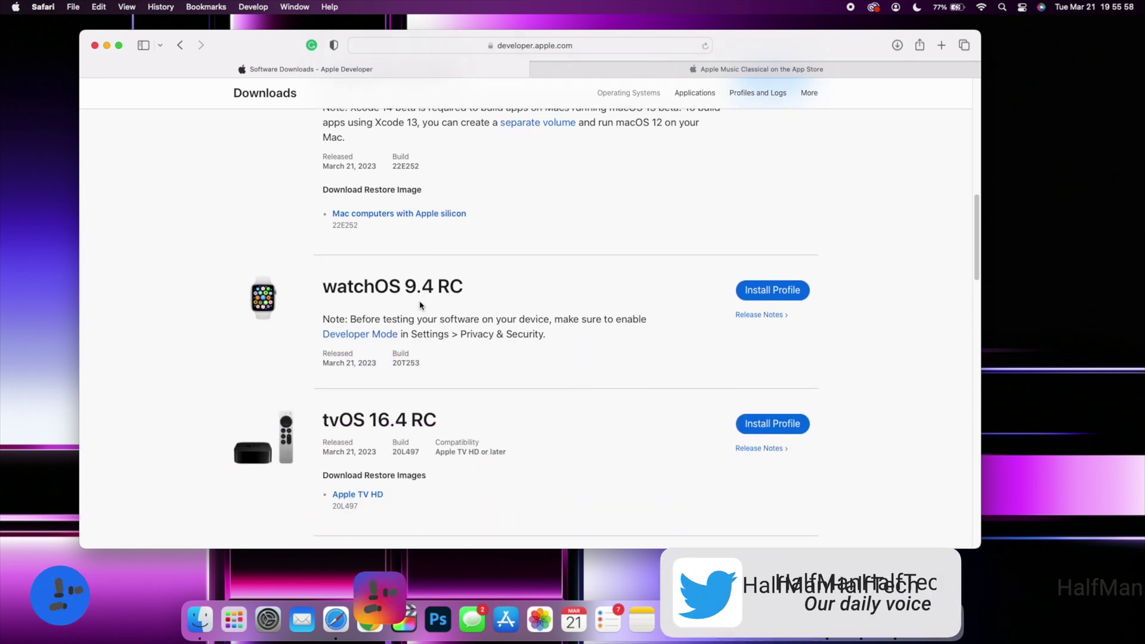
scroll(462, 308, "down", 2)
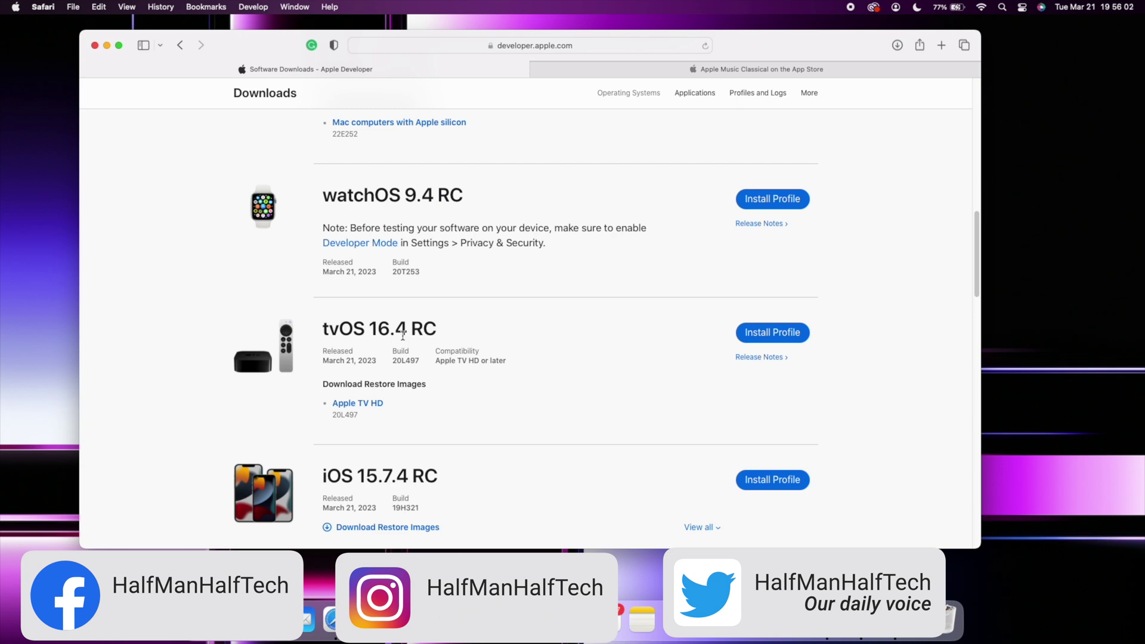
scroll(403, 336, "up", 10)
scroll(403, 338, "up", 5)
scroll(403, 340, "up", 2)
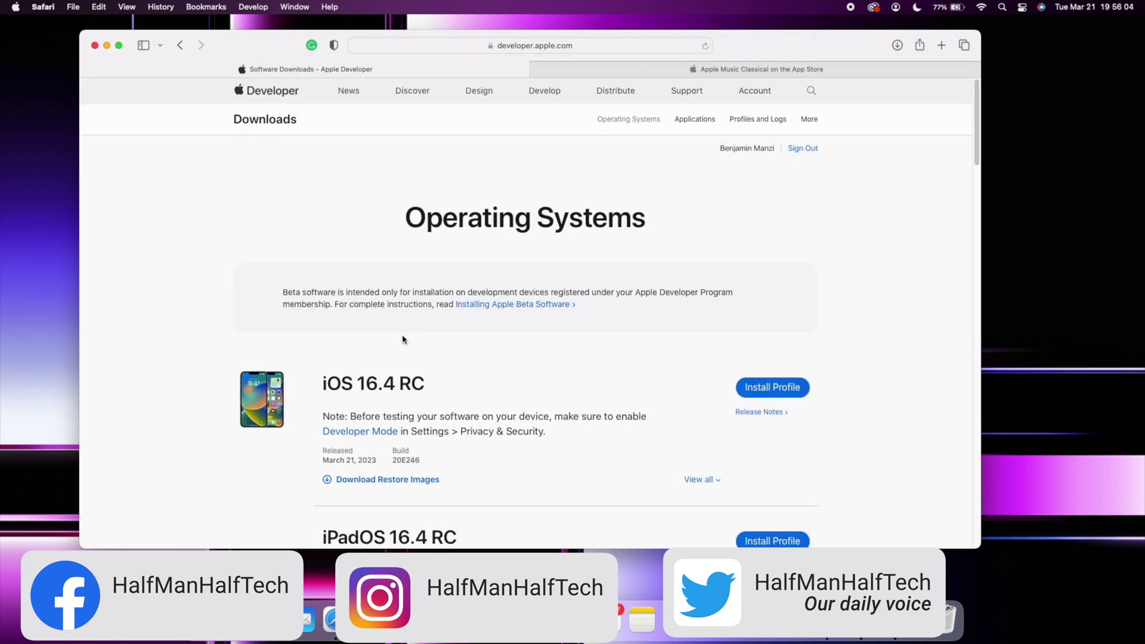
scroll(403, 339, "down", 5)
scroll(403, 340, "down", 4)
scroll(403, 339, "down", 7)
scroll(402, 339, "down", 10)
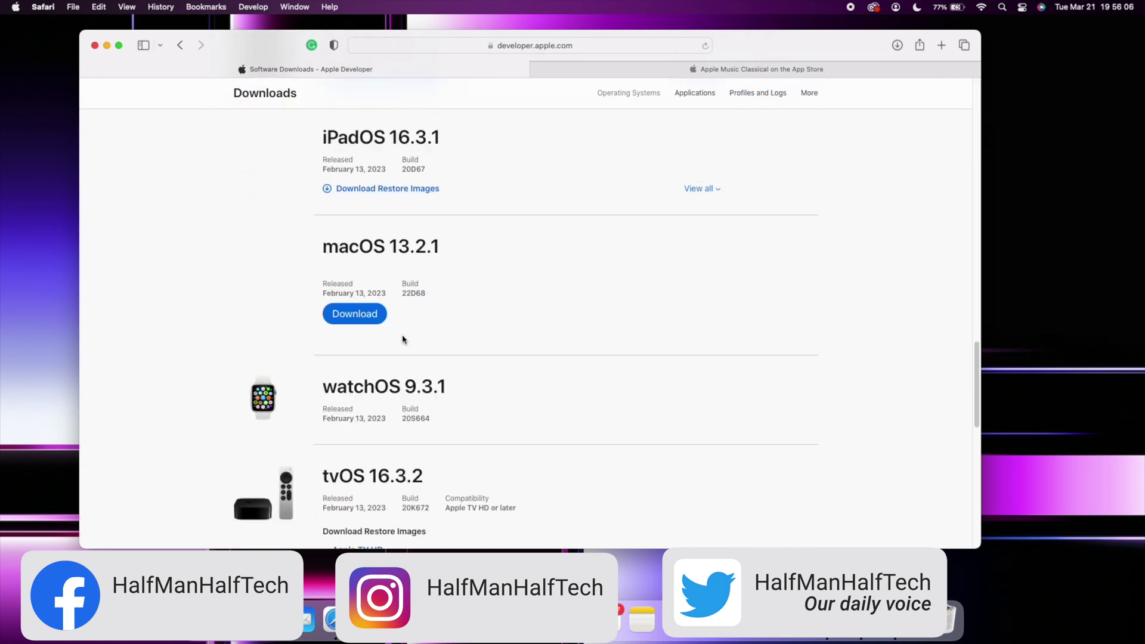
scroll(403, 340, "down", 10)
scroll(402, 338, "up", 10)
scroll(403, 339, "up", 10)
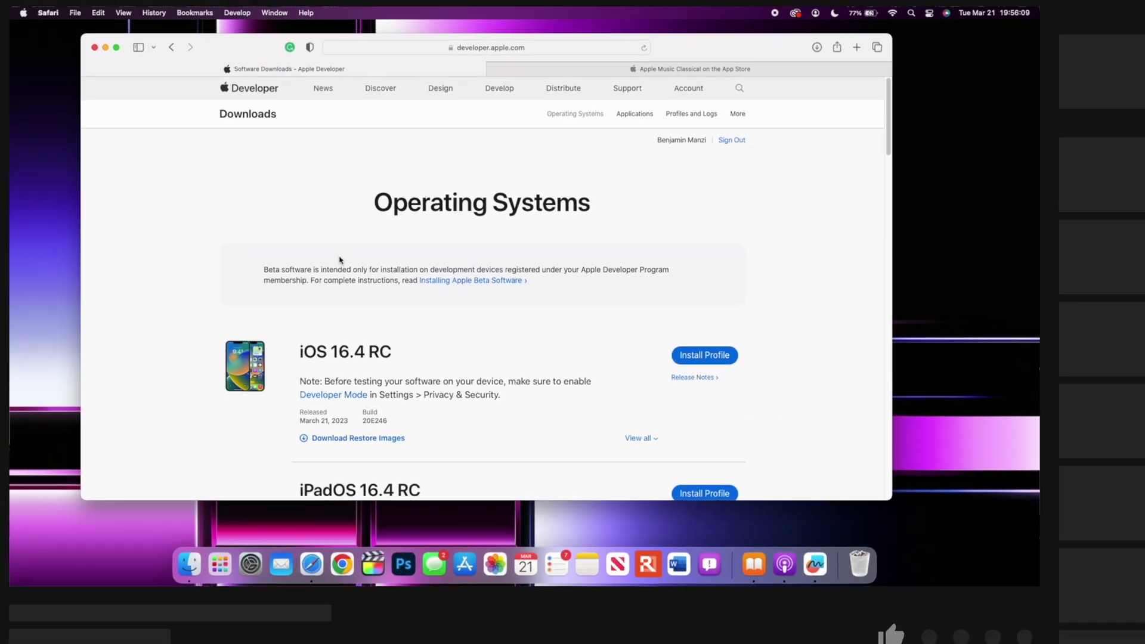
scroll(367, 281, "down", 3)
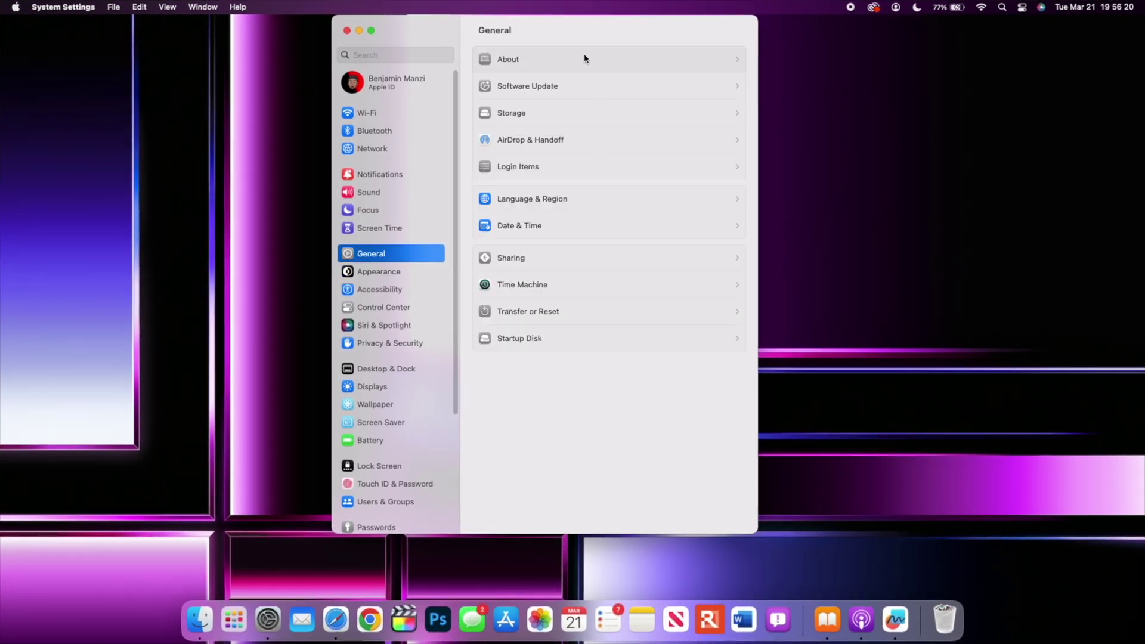
Check About, verify macOS Ventura 13.3 (22E252) is up to date, then minimise the window.
left_click(584, 58)
left_click(476, 30)
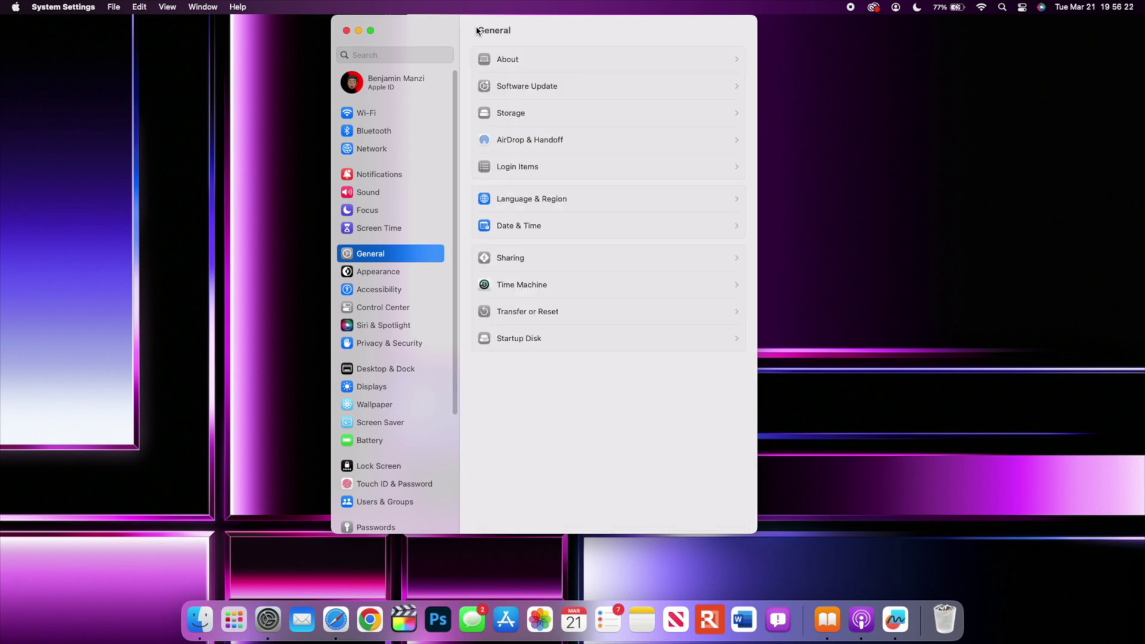
left_click(558, 87)
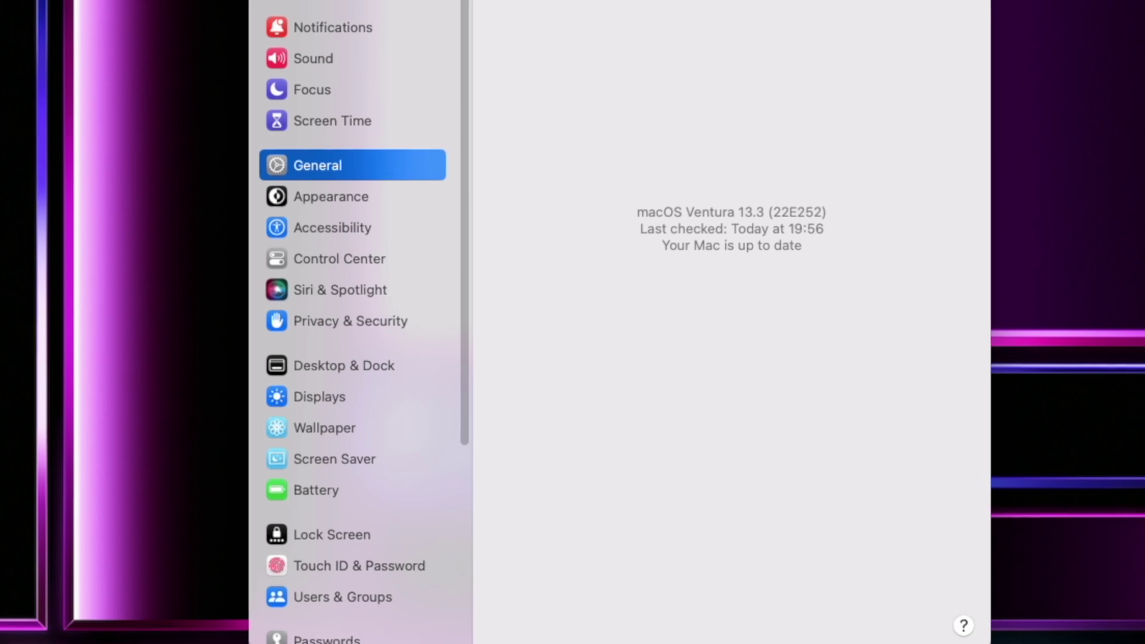
left_click(356, 34)
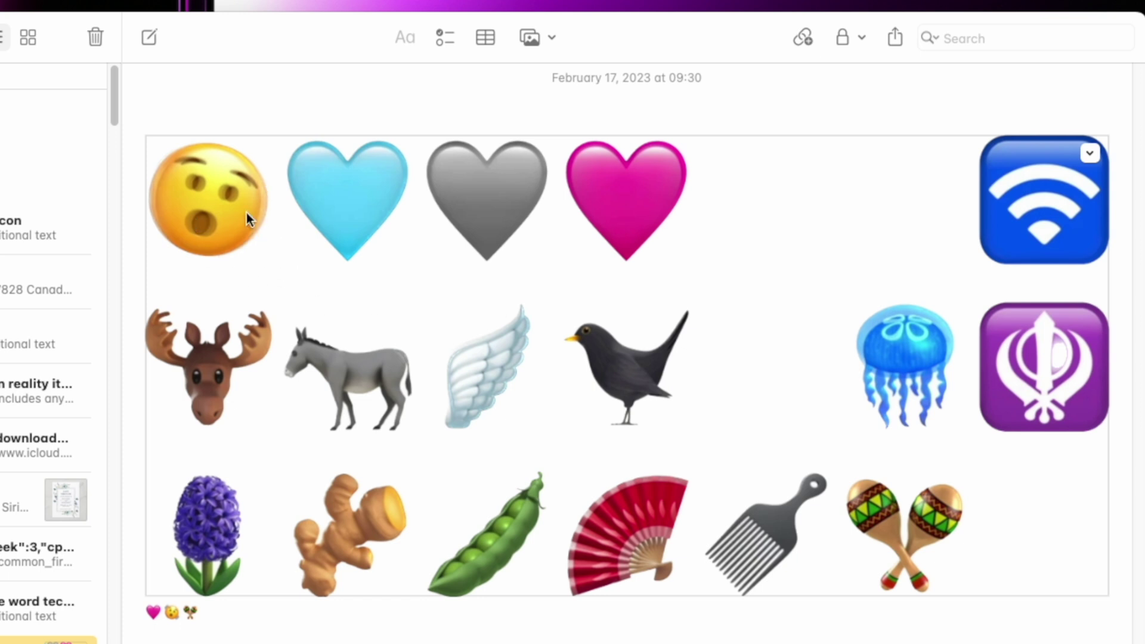
Drag the emoji picture attachment below the line of emoji text in the note.
left_click(373, 244)
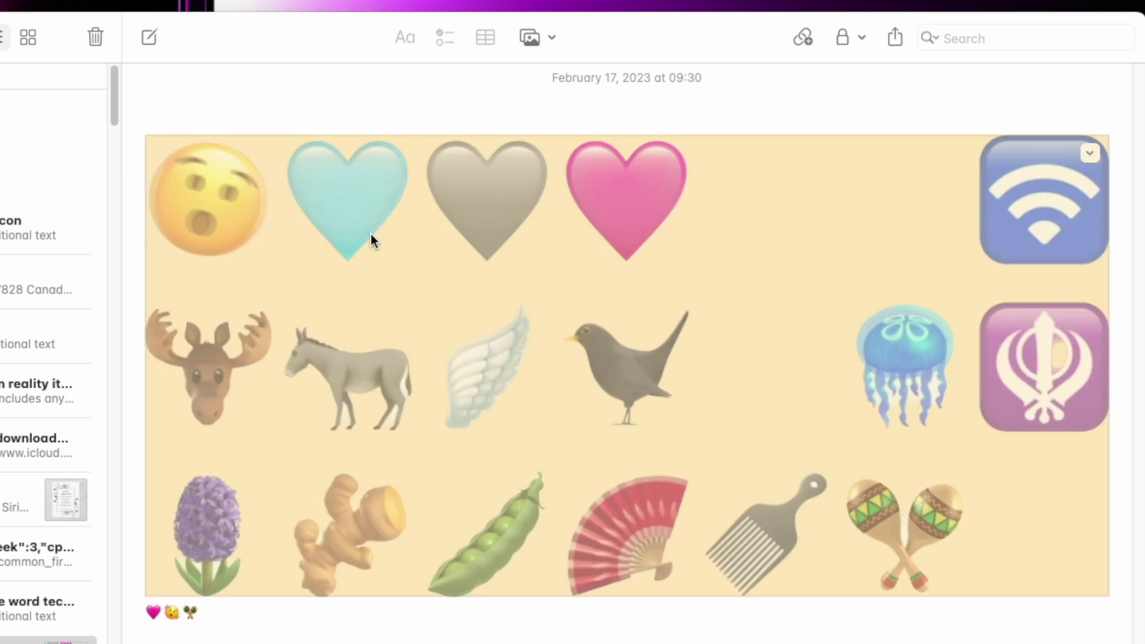
left_click_drag(409, 242, 439, 555)
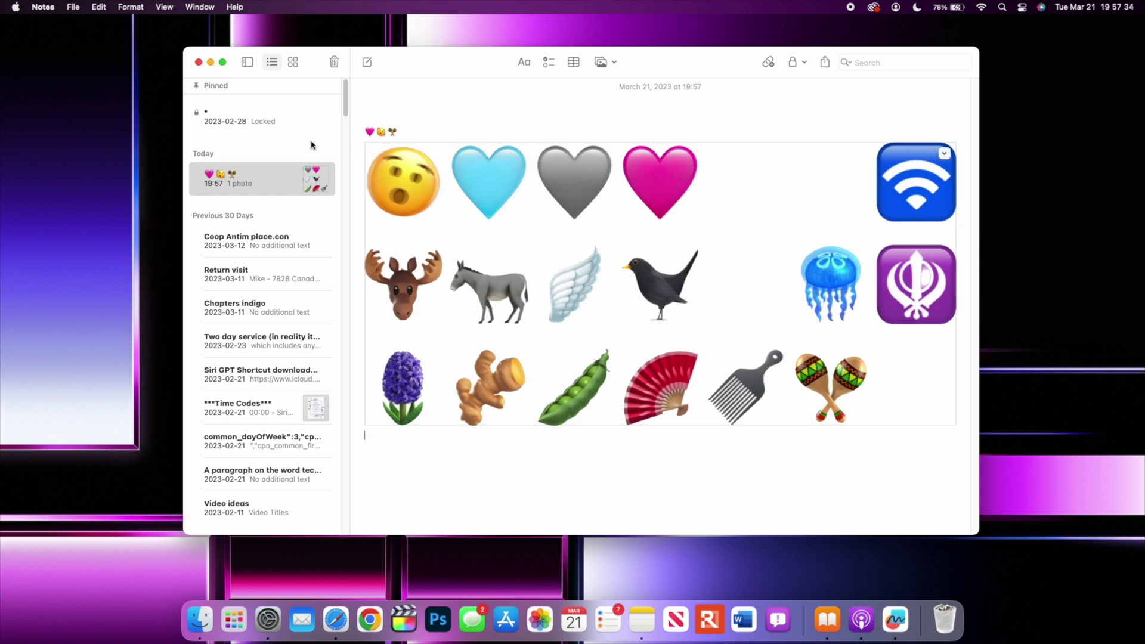
Minimise Notes, then view and dismiss Control Center's Mic Mode options (Standard, Voice Isolation, Wide Spectrum).
left_click(211, 63)
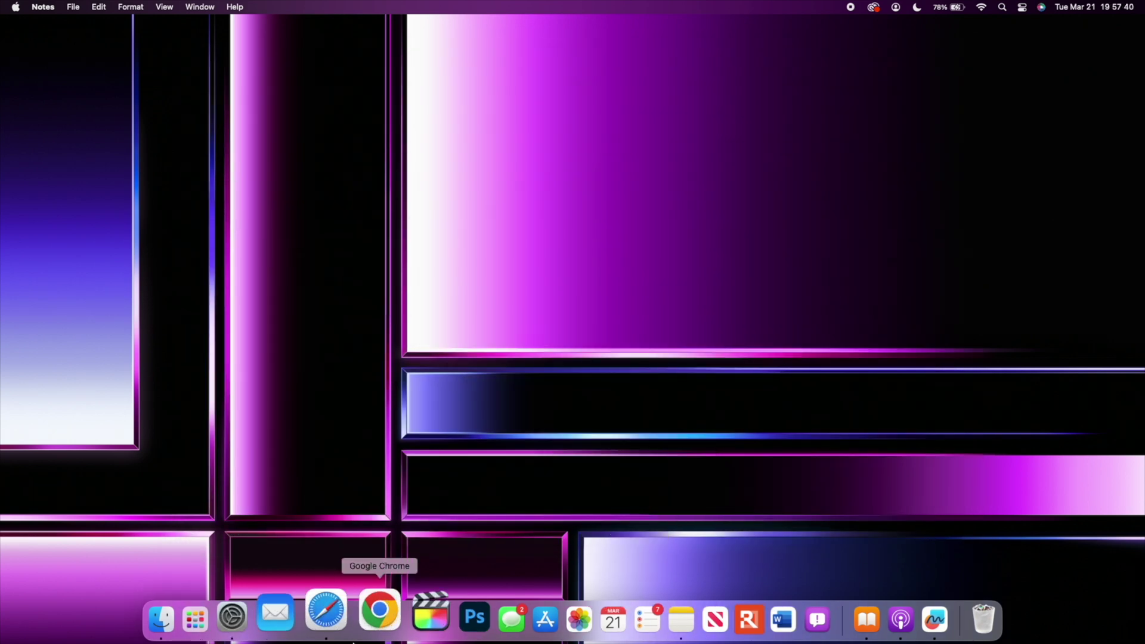
left_click(235, 617)
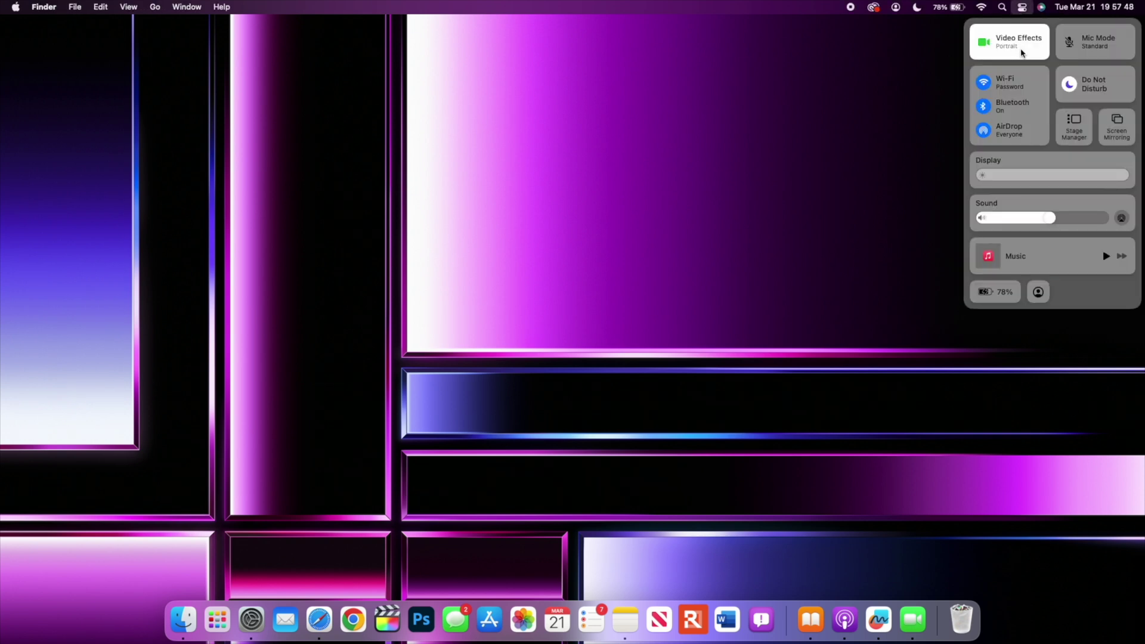
left_click(1097, 46)
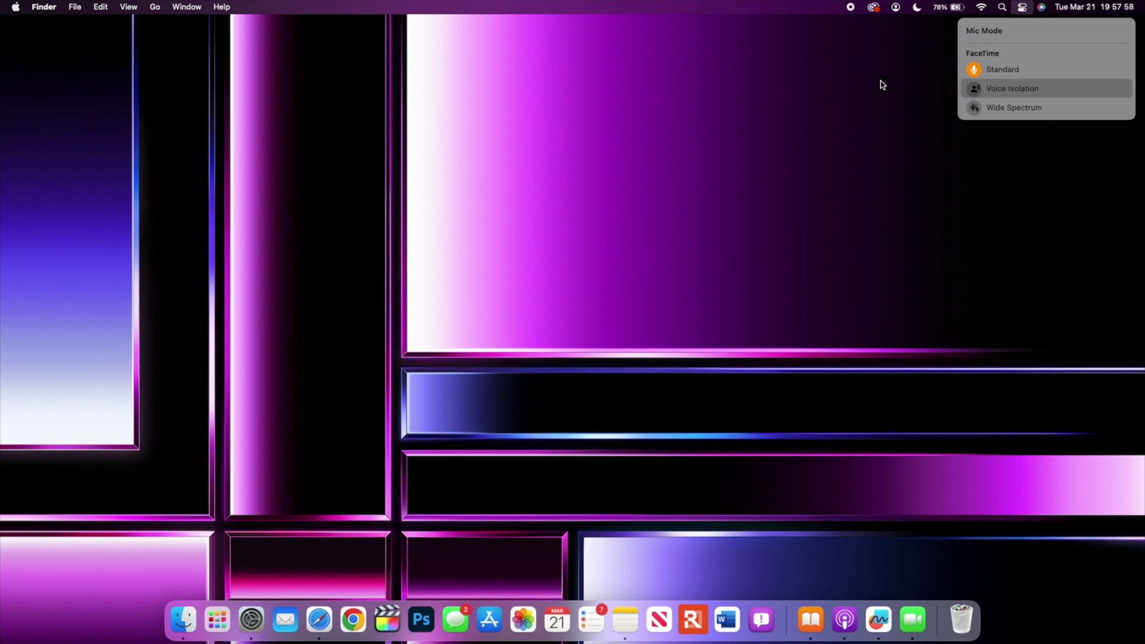
left_click(859, 83)
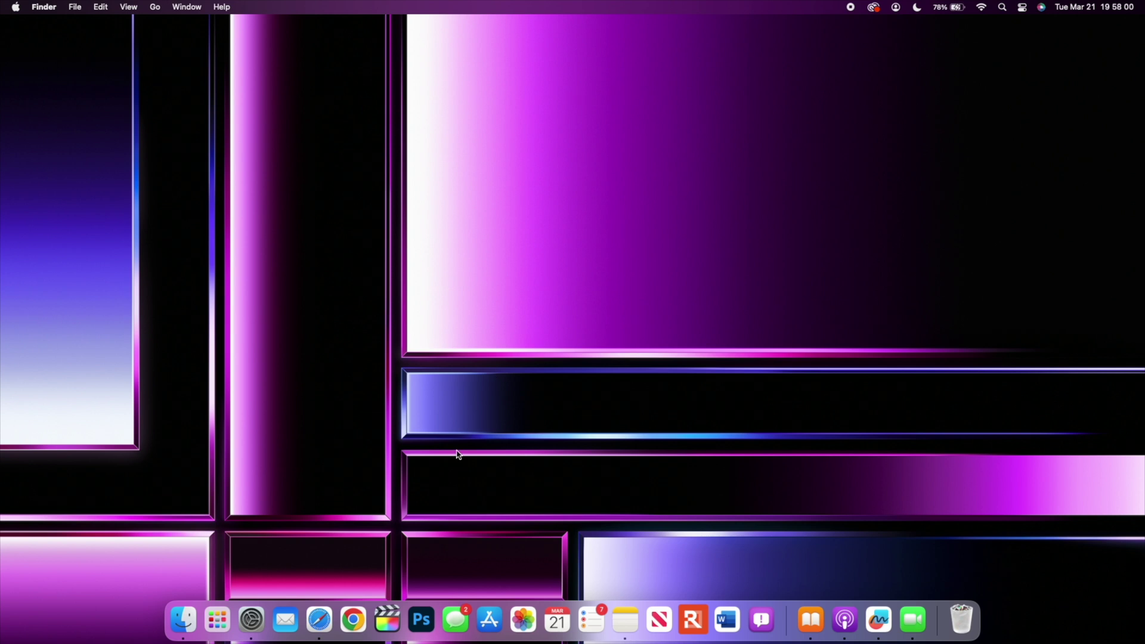
Set the wallpaper to the Grid Green light-and-dark picture.
left_click(251, 613)
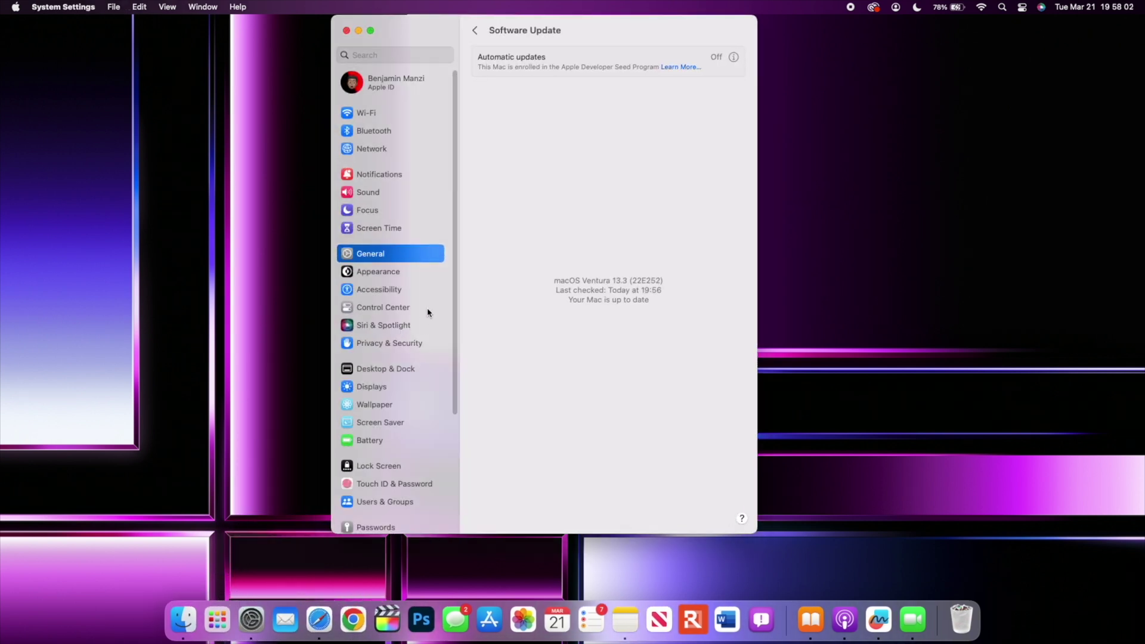
scroll(380, 390, "down", 2)
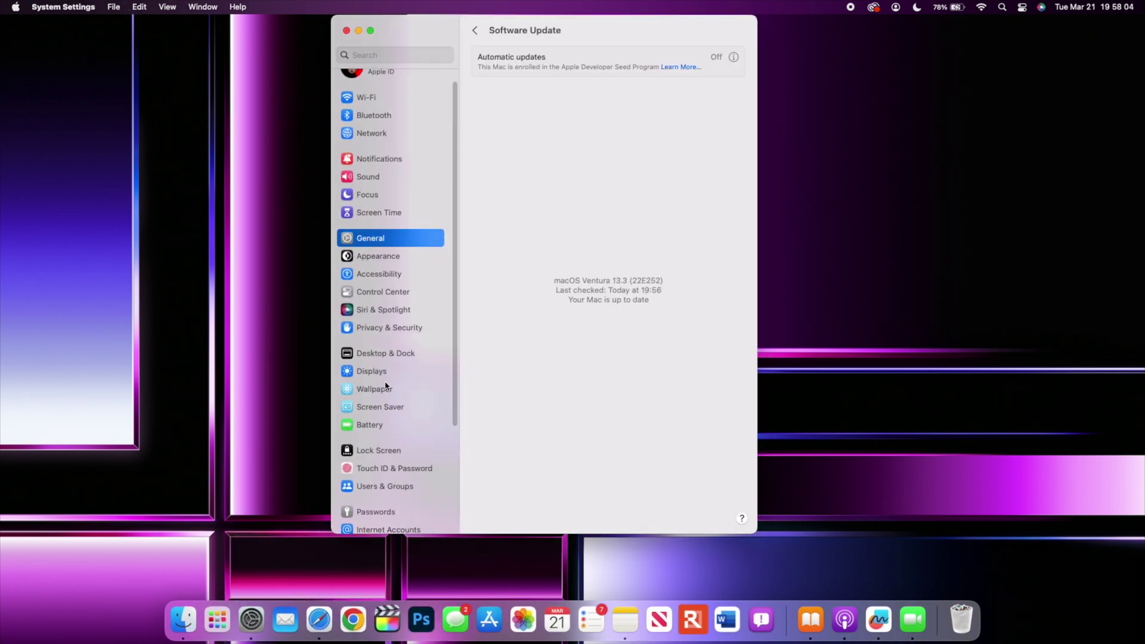
left_click(383, 388)
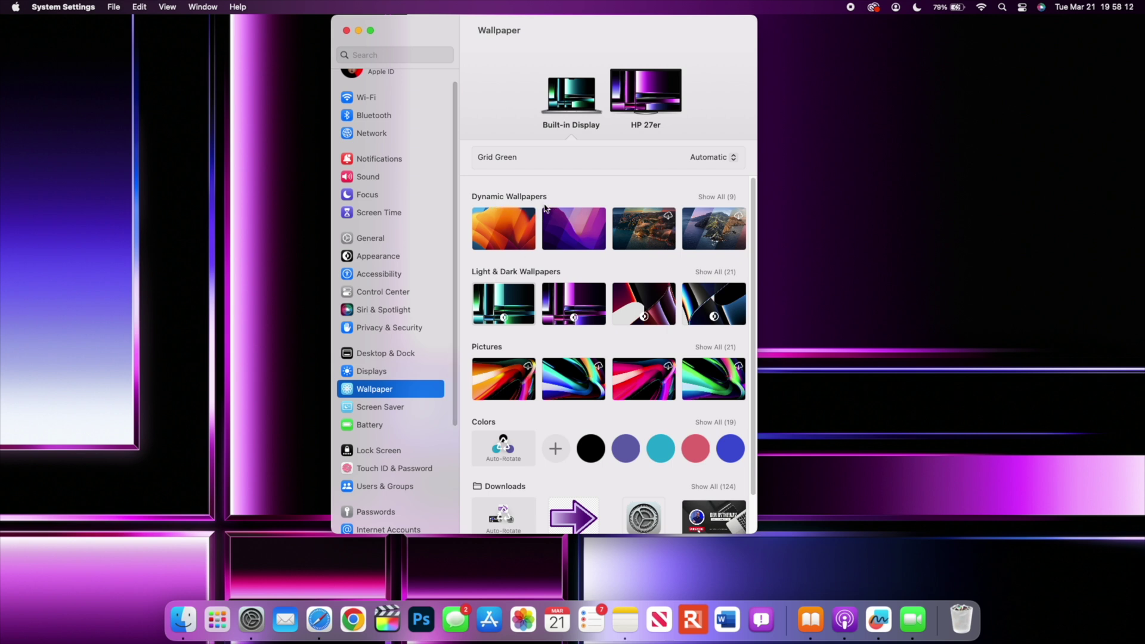
left_click(526, 212)
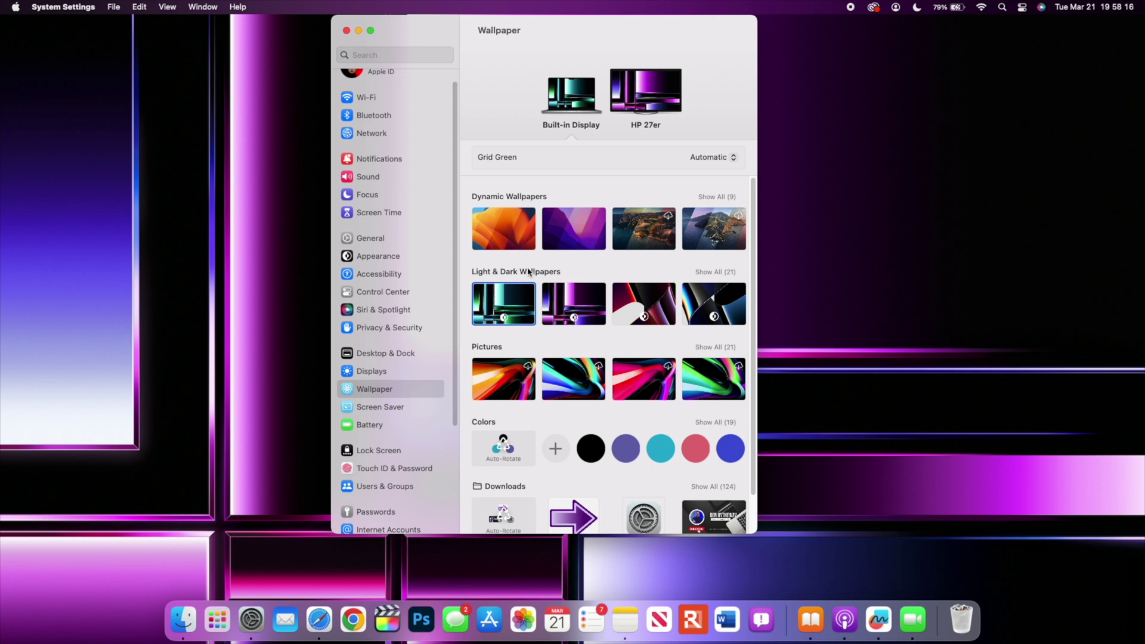
scroll(514, 223, "down", 1)
scroll(514, 211, "up", 1)
scroll(515, 208, "down", 2)
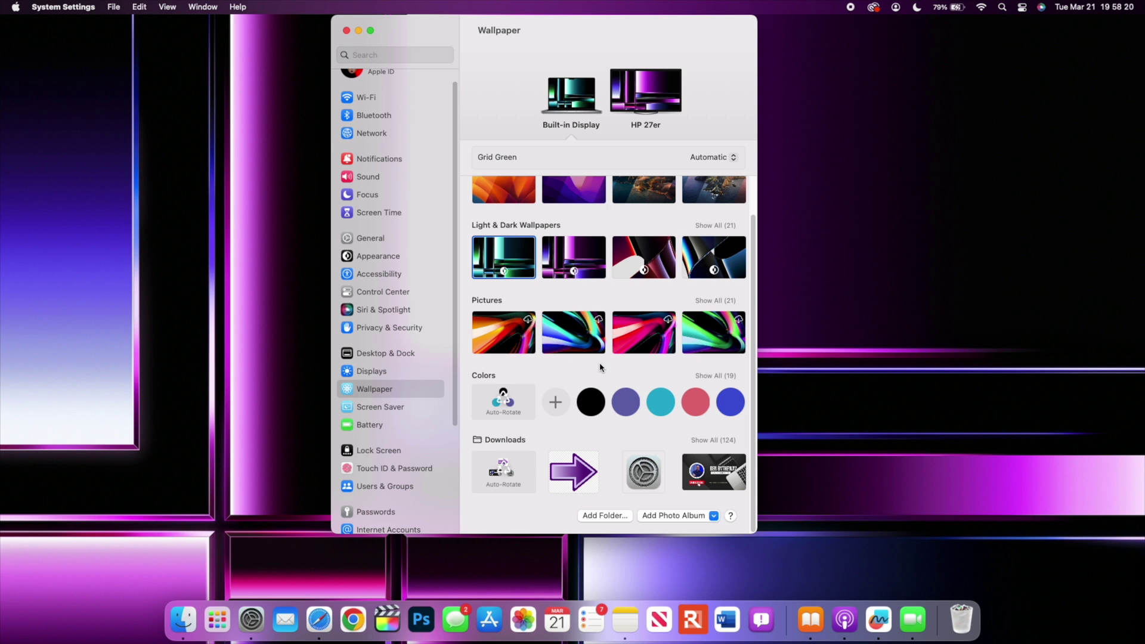
scroll(600, 367, "up", 2)
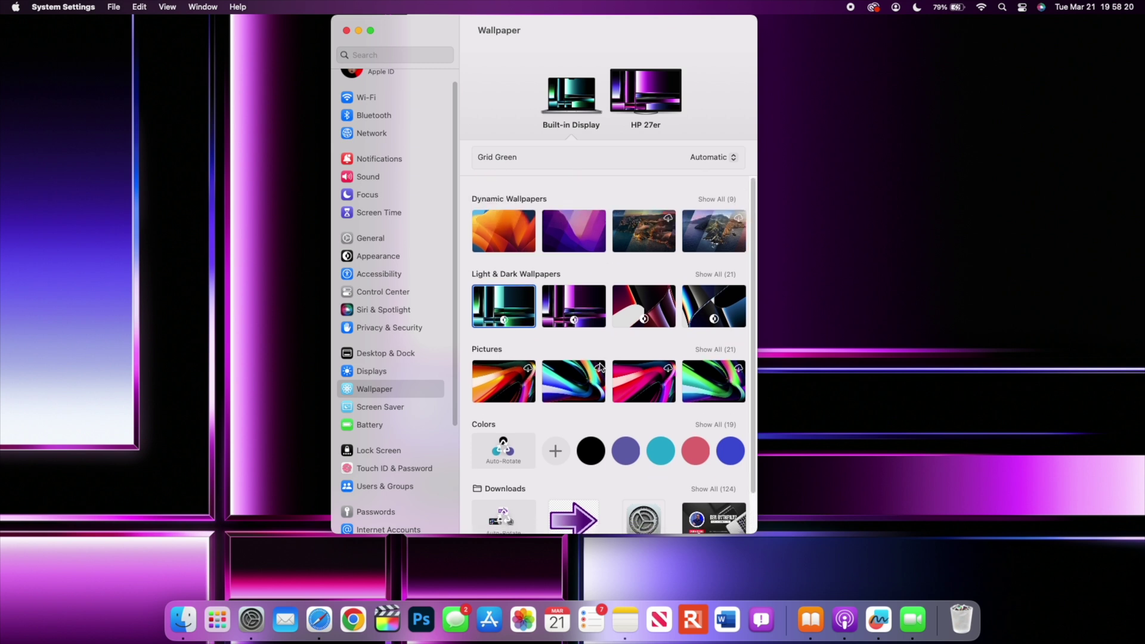
Keep the Grid Green appearance on Automatic, close System Settings, and open Launchpad.
left_click(727, 157)
left_click(616, 182)
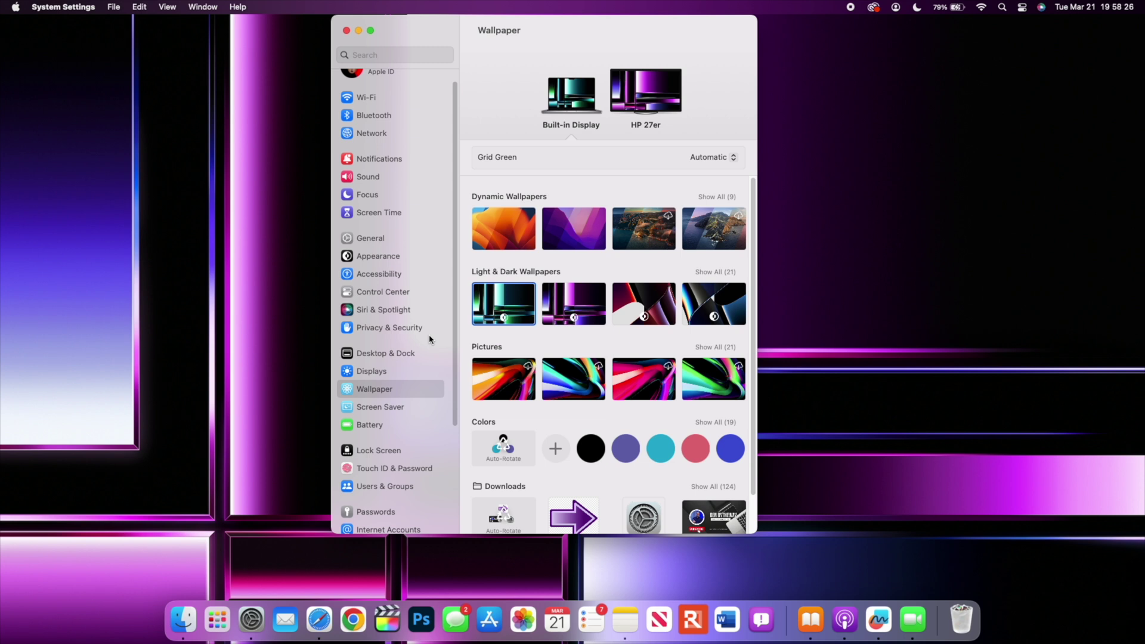
left_click(347, 32)
left_click(216, 617)
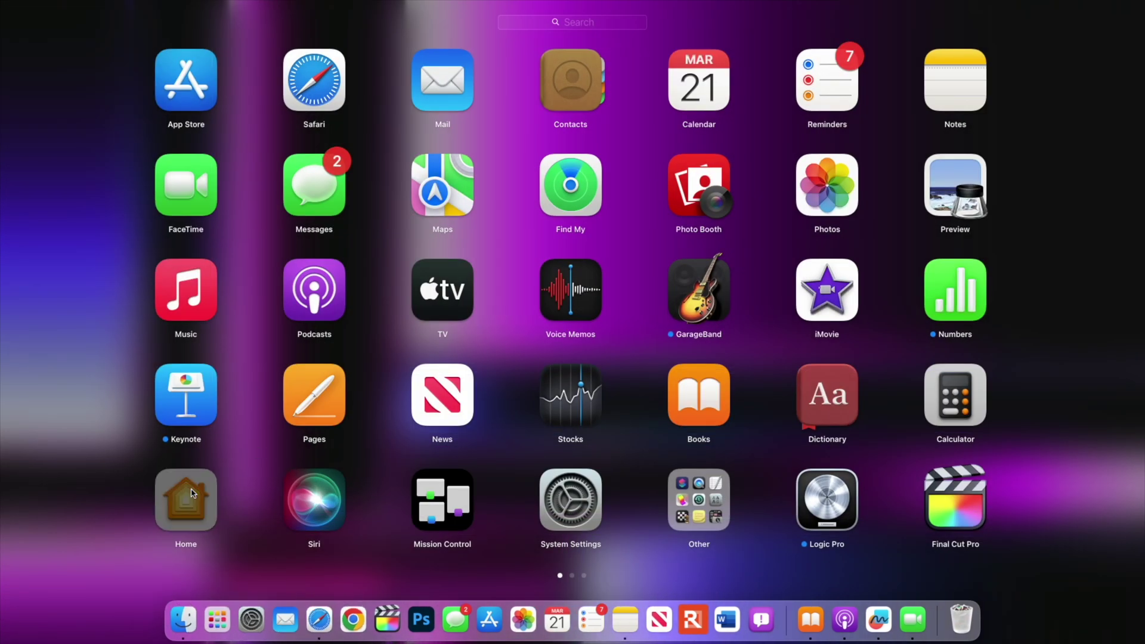
Launch Home, view My Home's More options menu, then close the Home window.
left_click(192, 491)
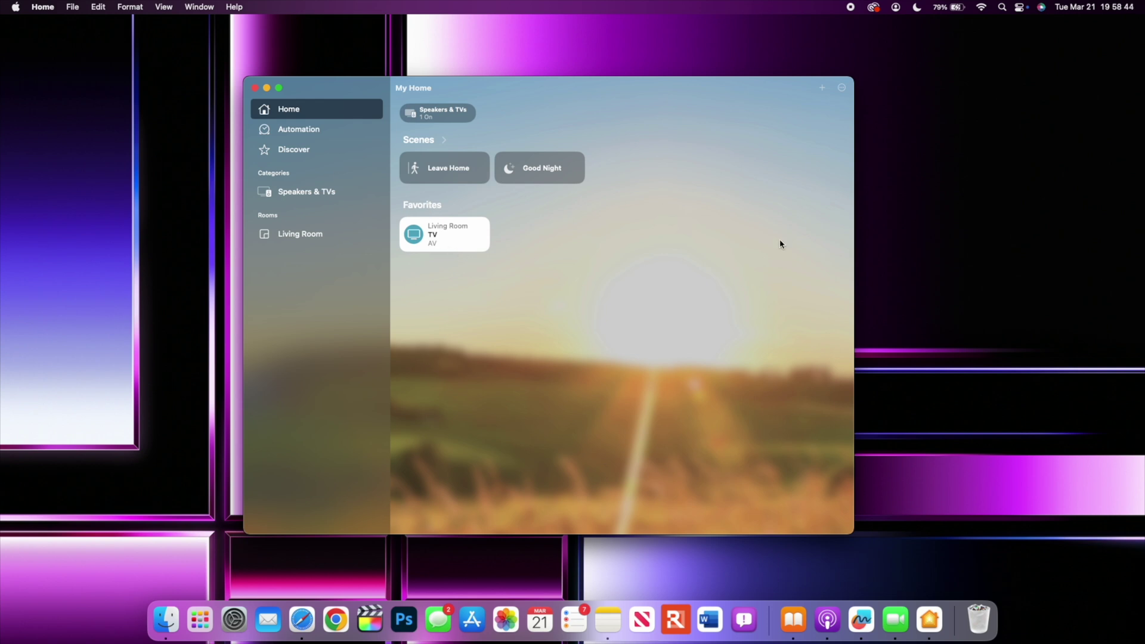
left_click(843, 90)
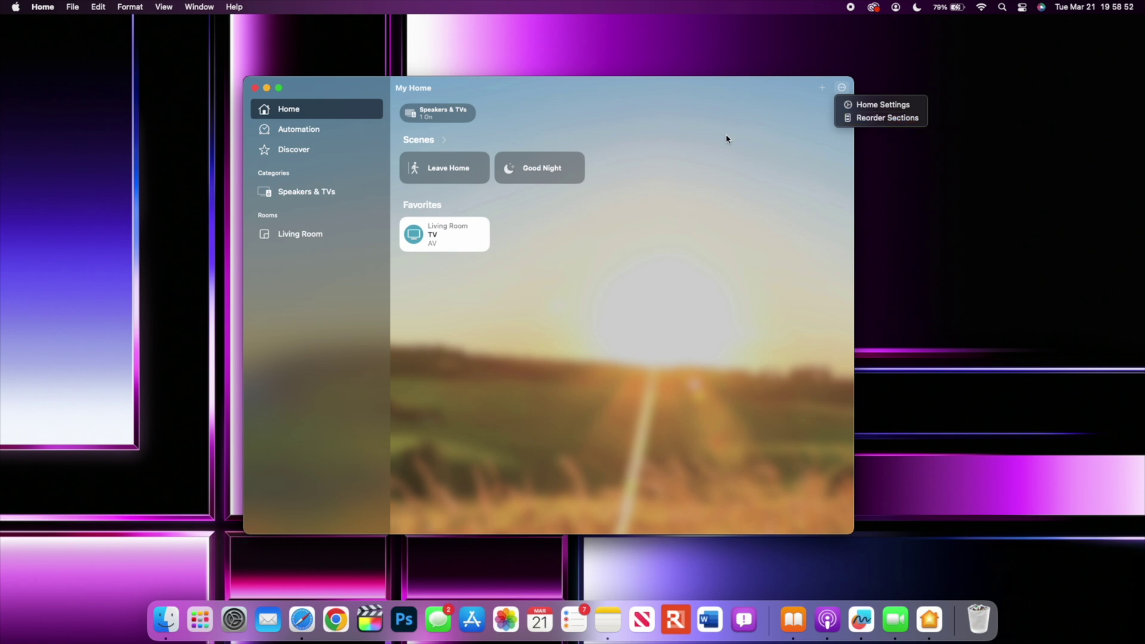
left_click(255, 88)
Change Siri's language to Hebrew in Siri & Spotlight and confirm the change.
left_click(250, 614)
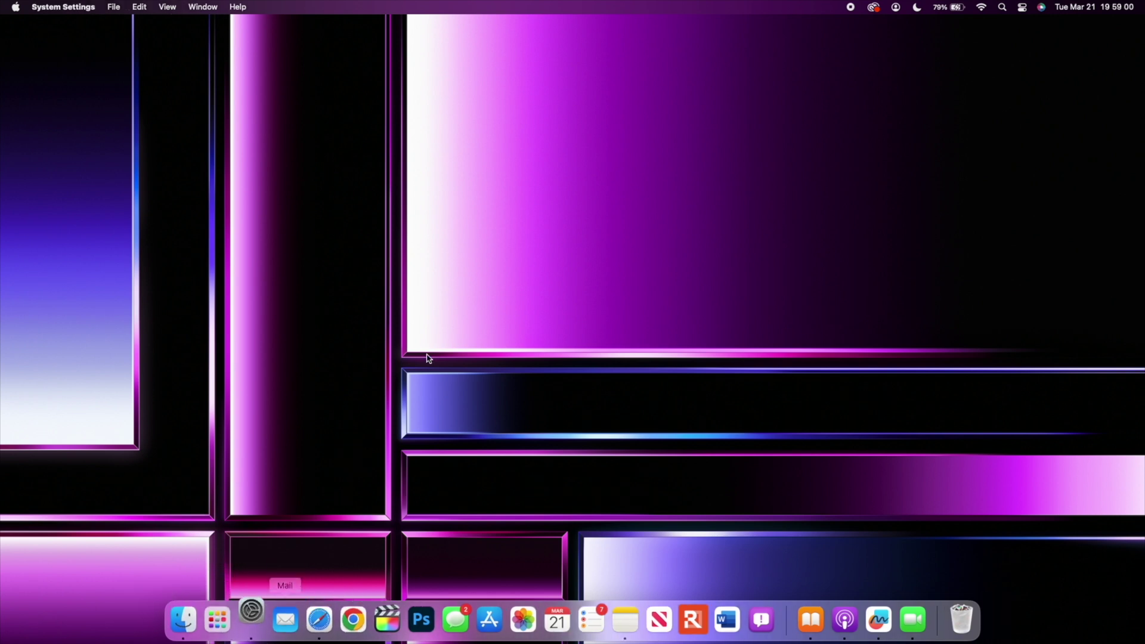
left_click(389, 326)
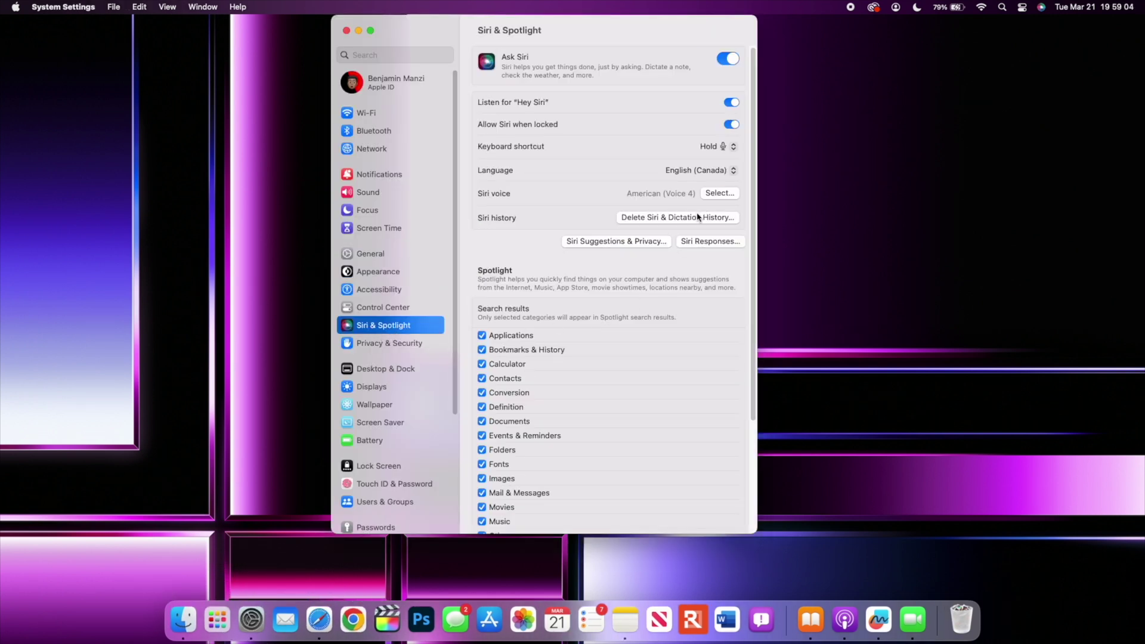
left_click(722, 172)
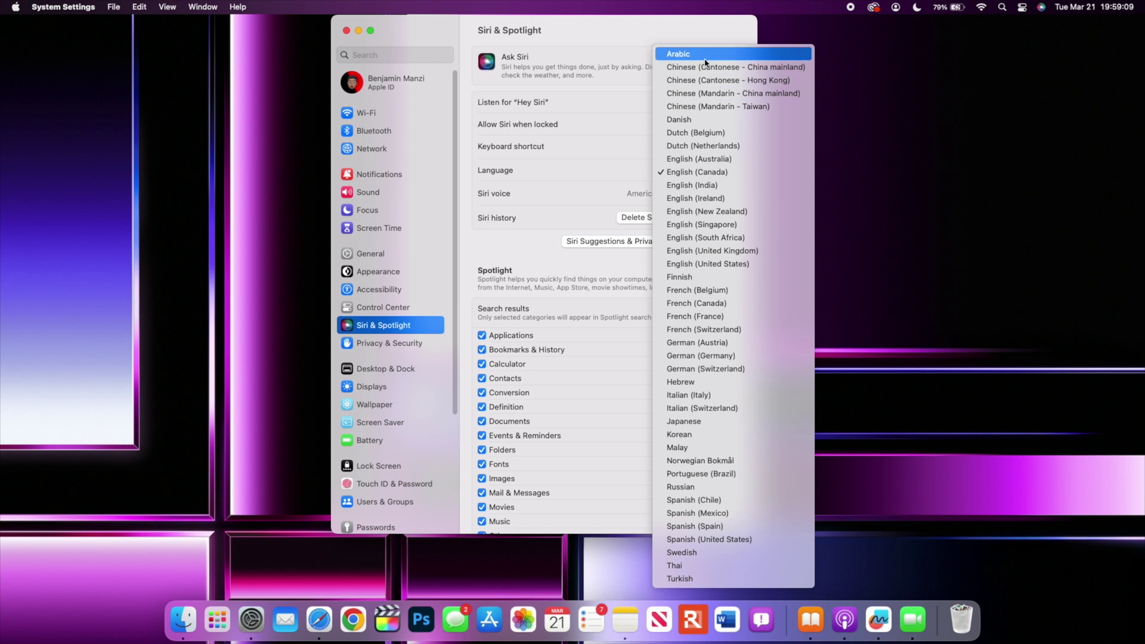
left_click(695, 382)
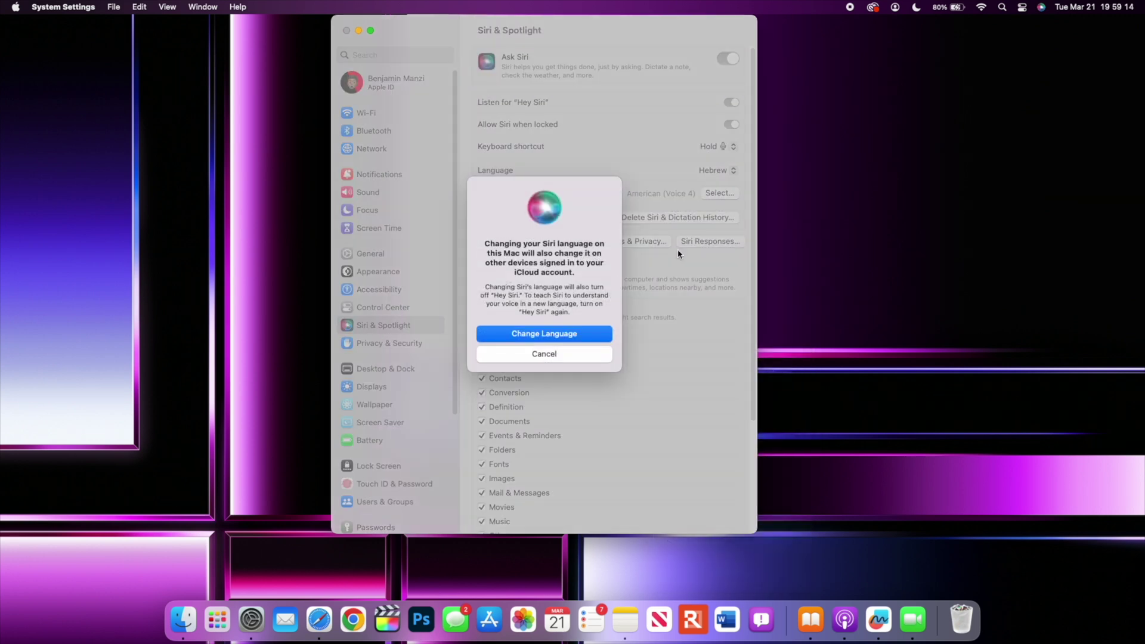
left_click(572, 340)
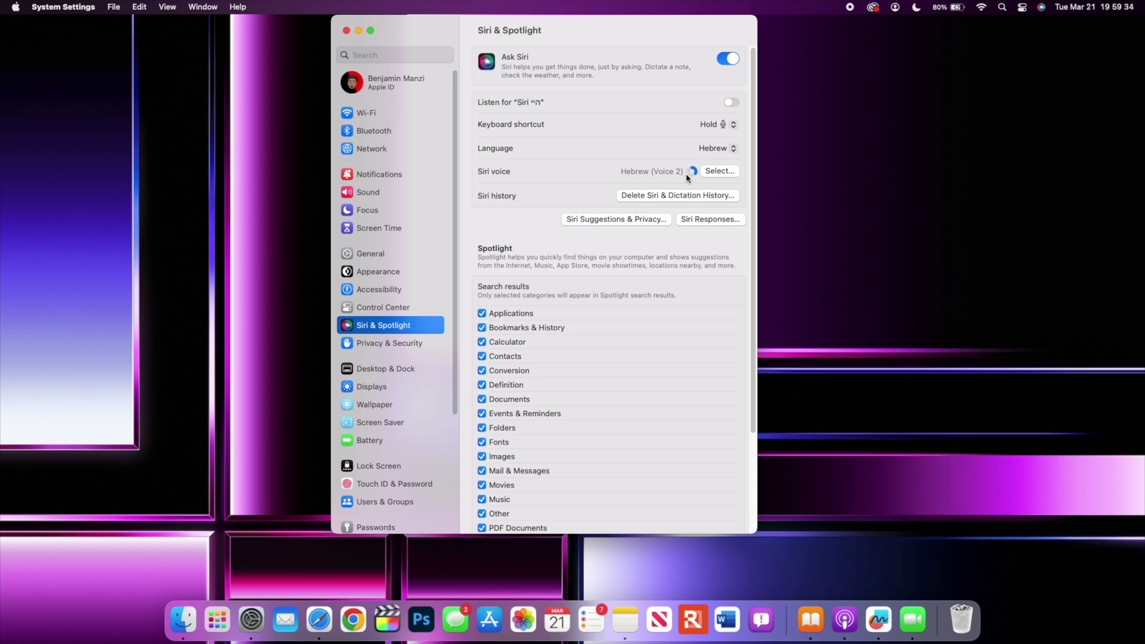
Set Siri's language to Arabic with Voice 1, then open Launchpad with F4.
left_click(717, 149)
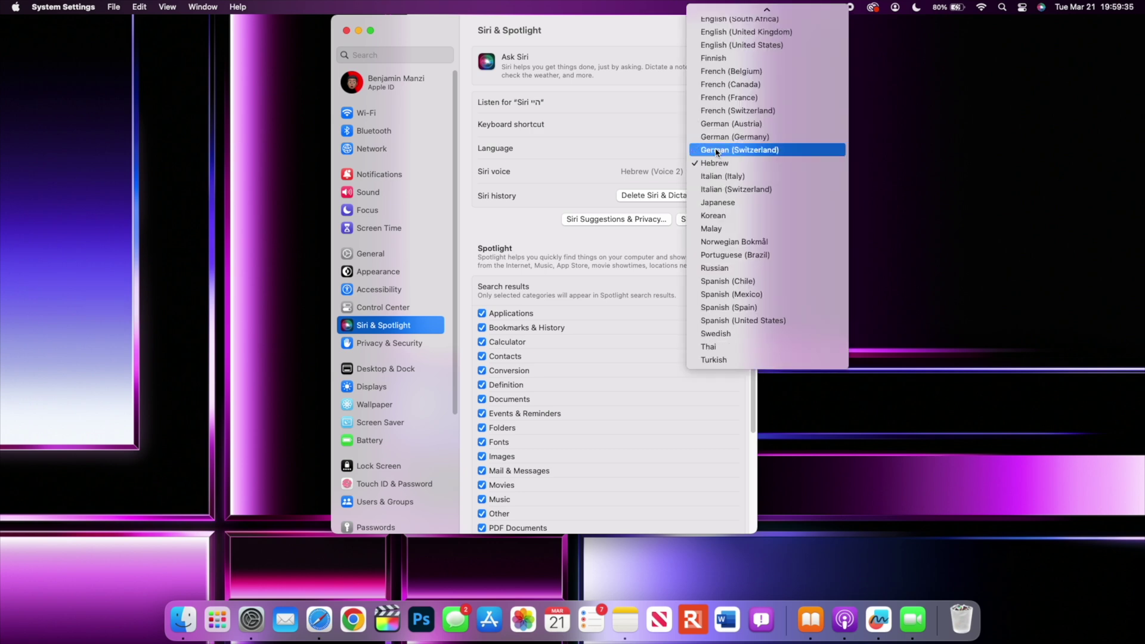
left_click(729, 17)
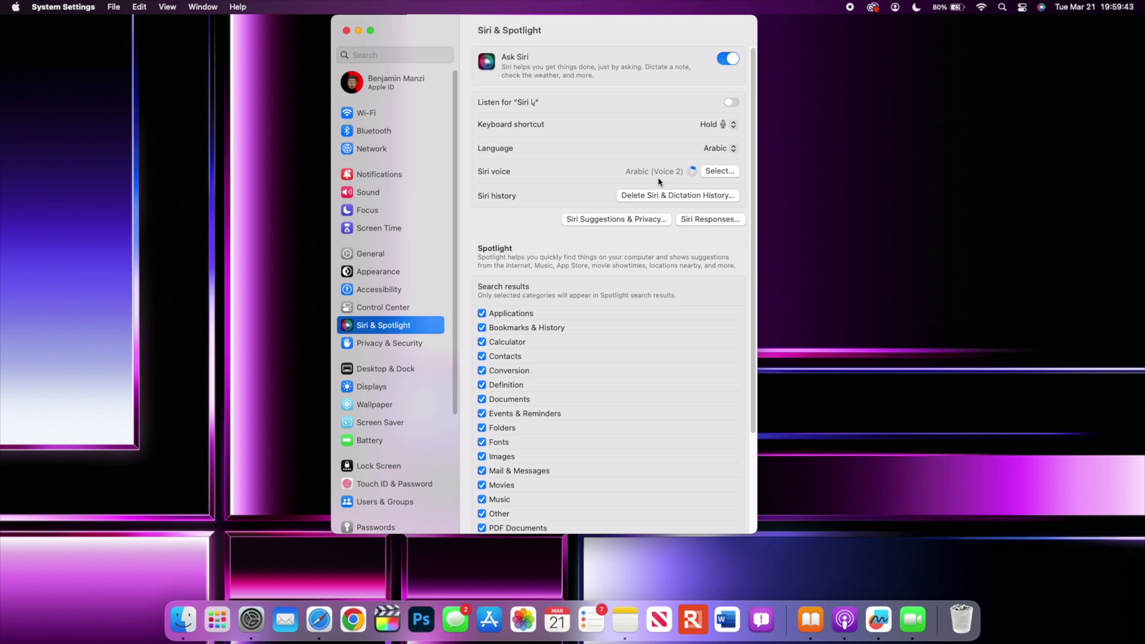
left_click(718, 171)
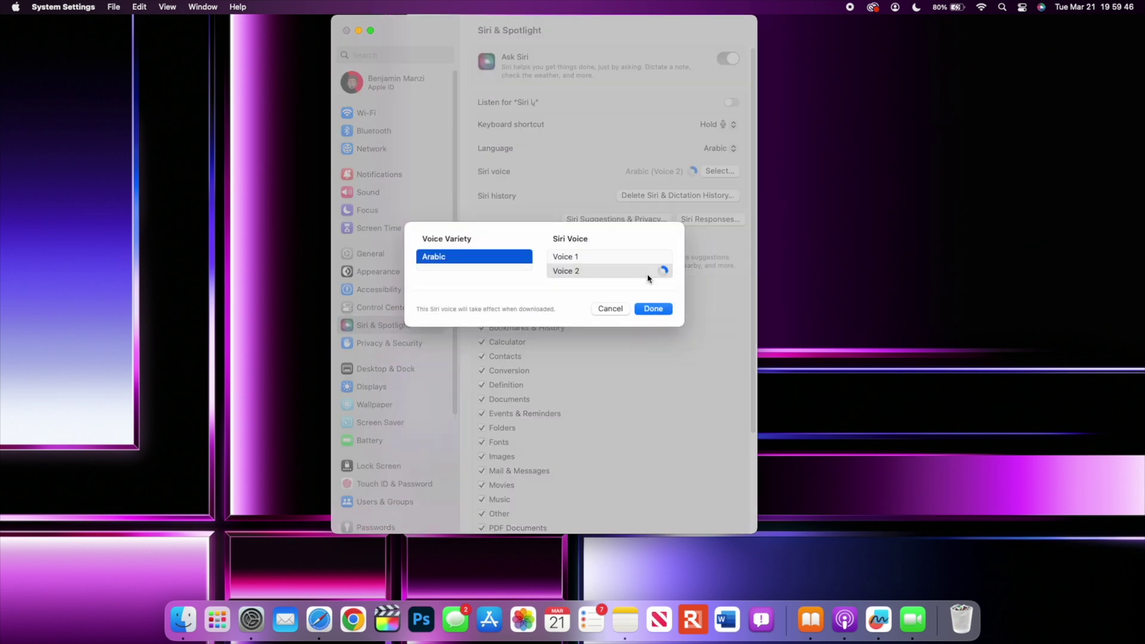
left_click(611, 258)
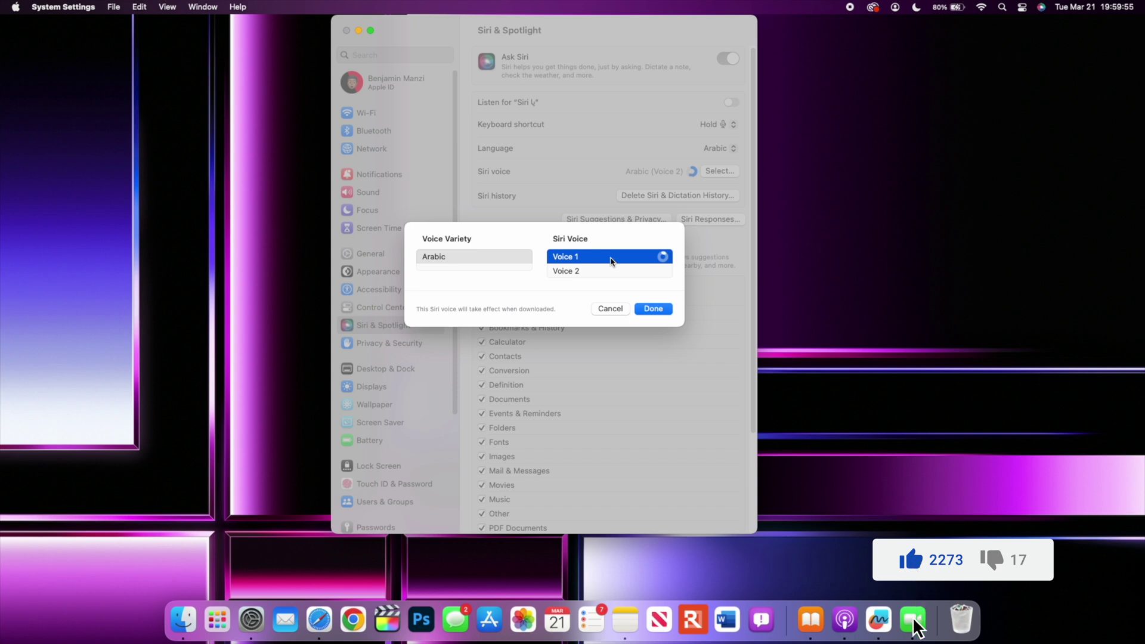
left_click(660, 314)
left_click(715, 171)
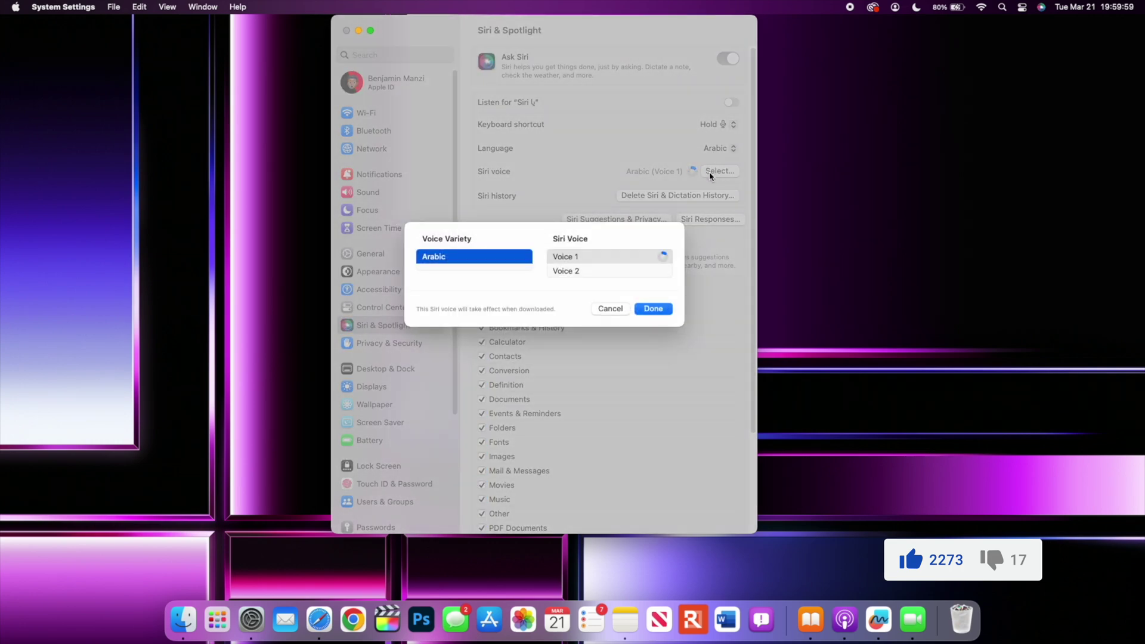
key("F4")
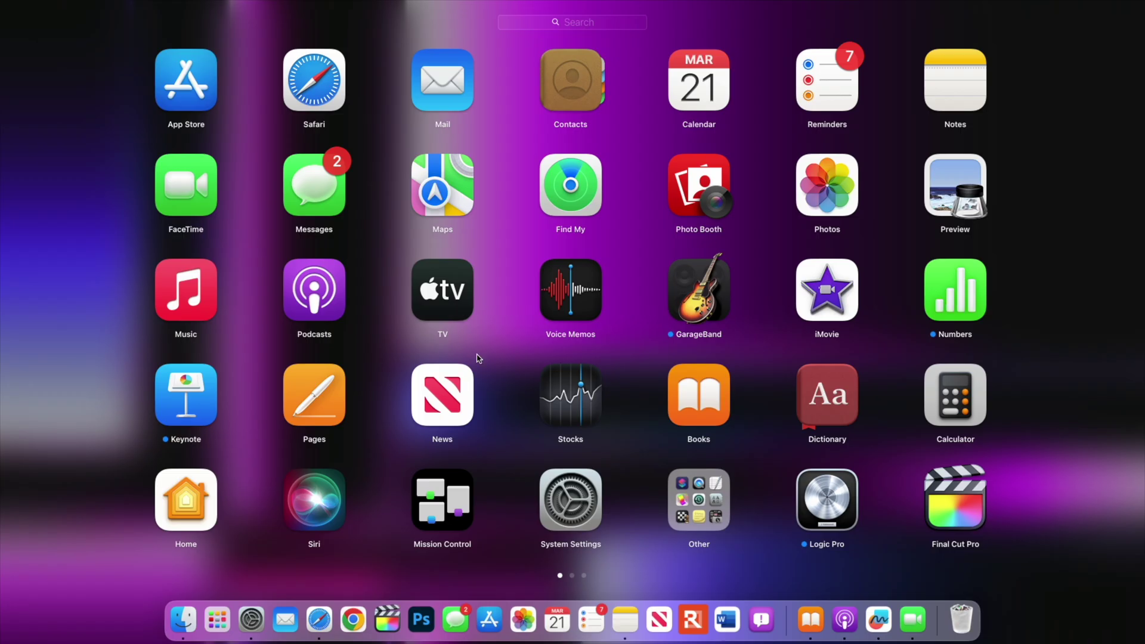
type("pod")
Open Podcasts from the 'pod' search to see What's New, minimise it, and return to Safari.
left_click(554, 79)
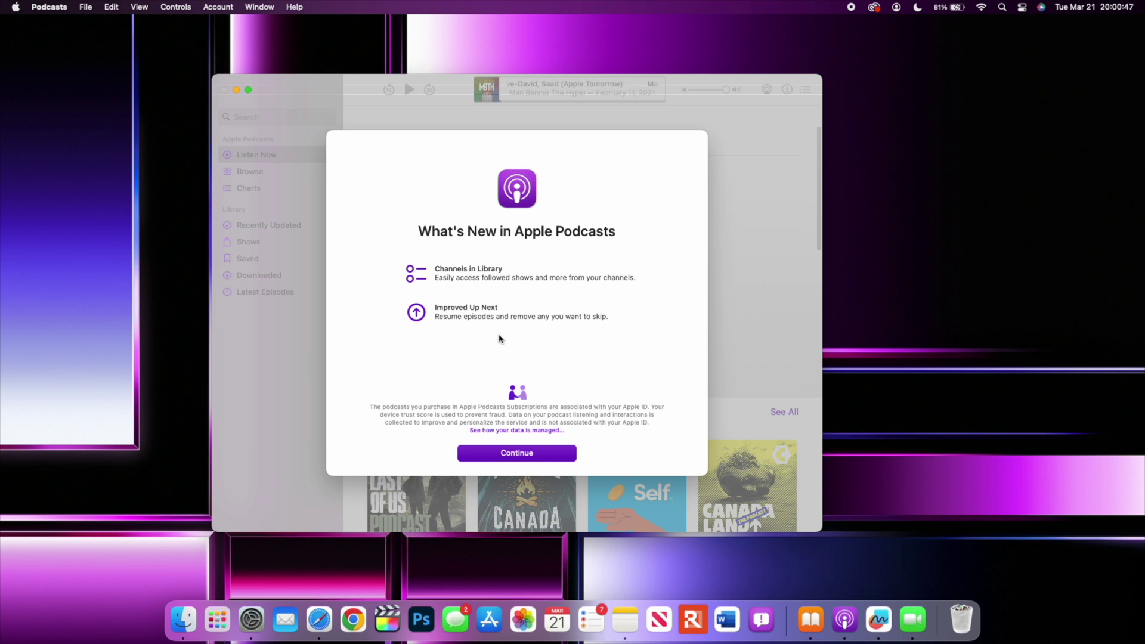
left_click(237, 91)
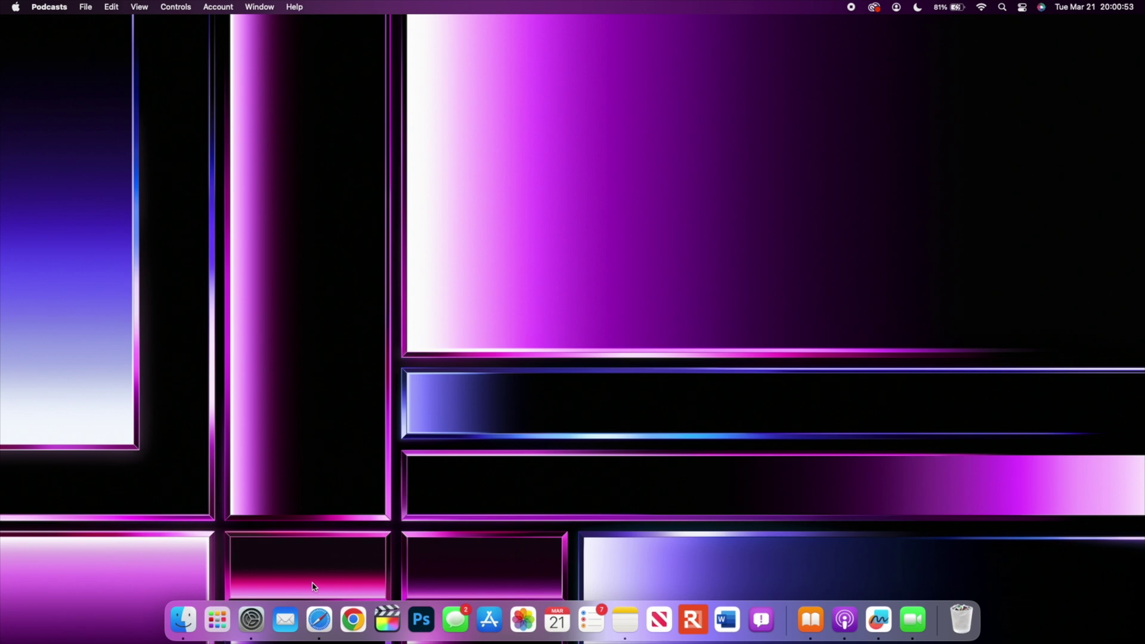
left_click(316, 612)
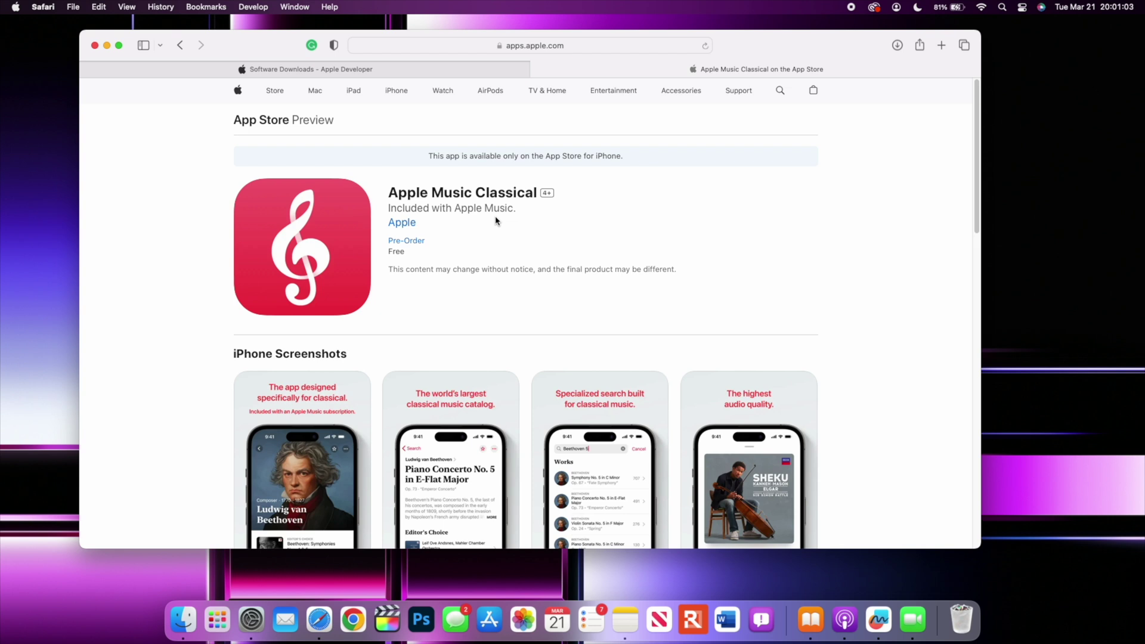
scroll(496, 220, "down", 1)
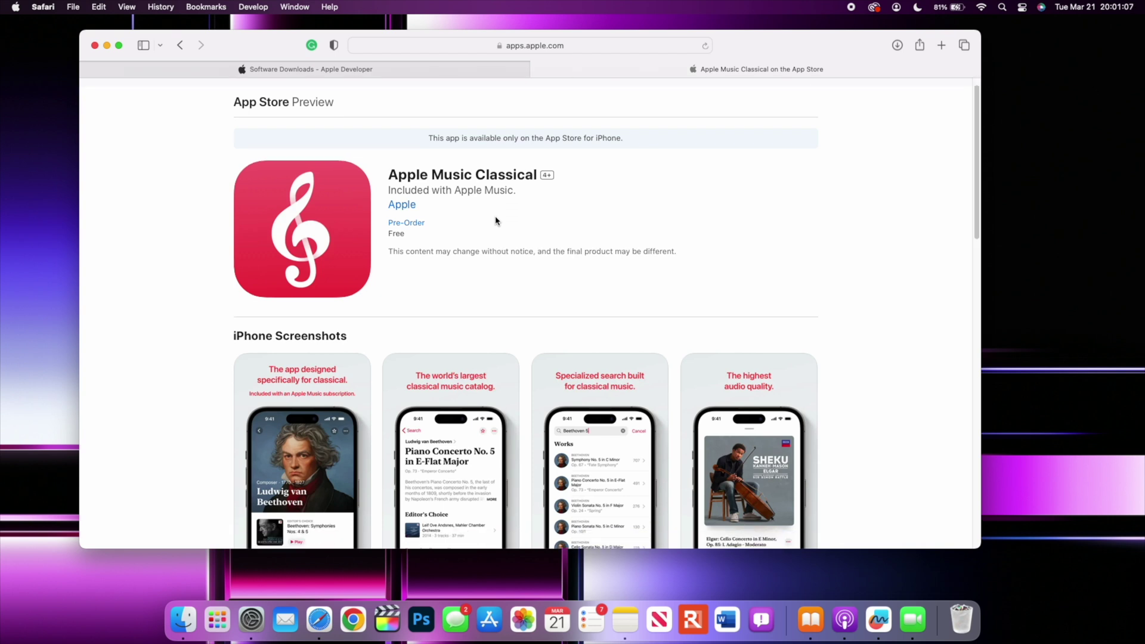
scroll(496, 220, "down", 5)
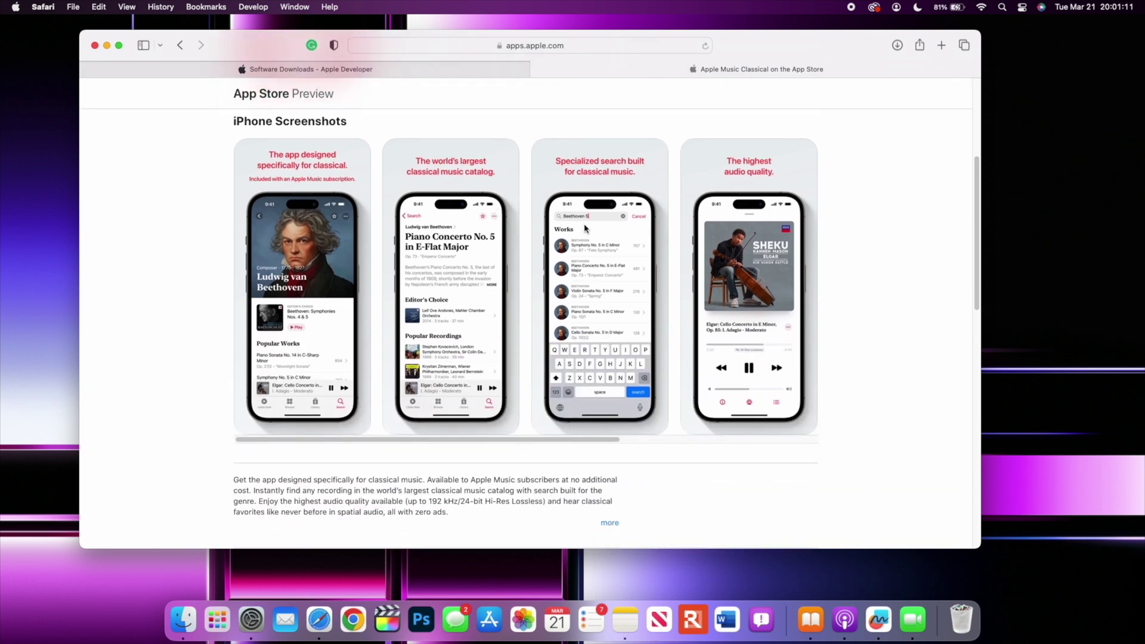
scroll(530, 321, "down", 2)
scroll(530, 321, "down", 2)
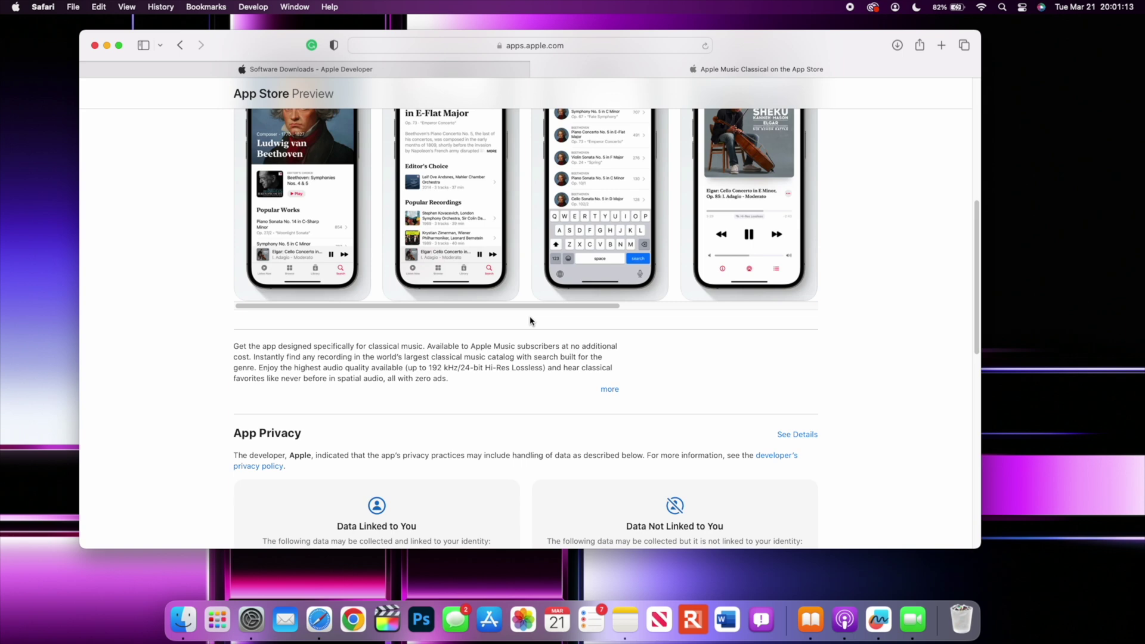
scroll(530, 320, "down", 2)
scroll(531, 321, "down", 5)
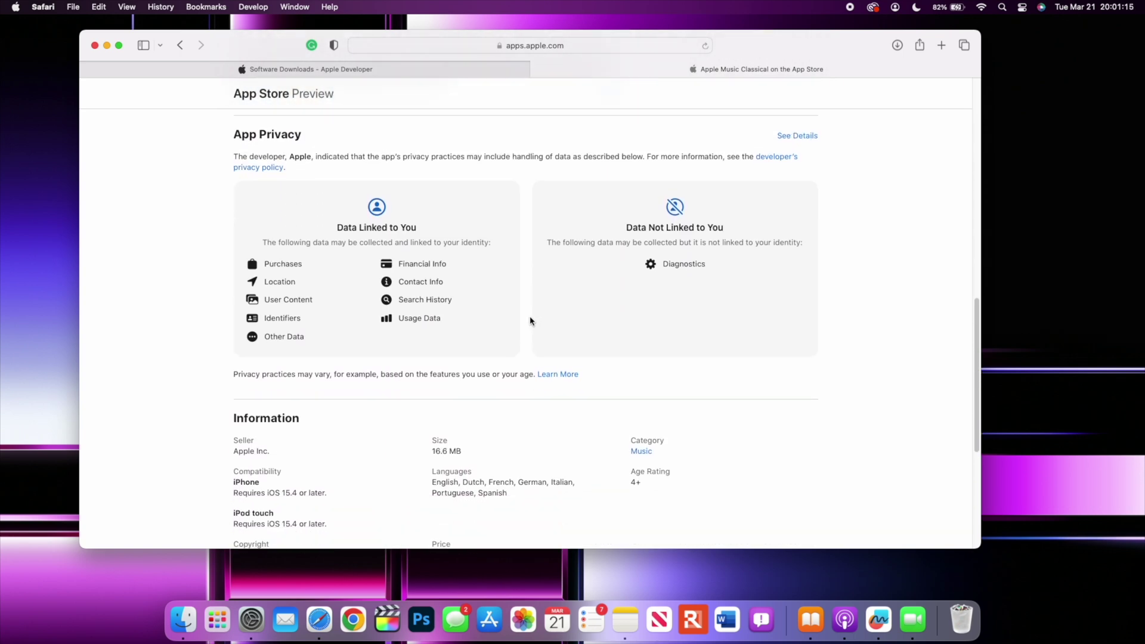
scroll(530, 320, "down", 1)
scroll(529, 319, "down", 3)
scroll(403, 365, "up", 8)
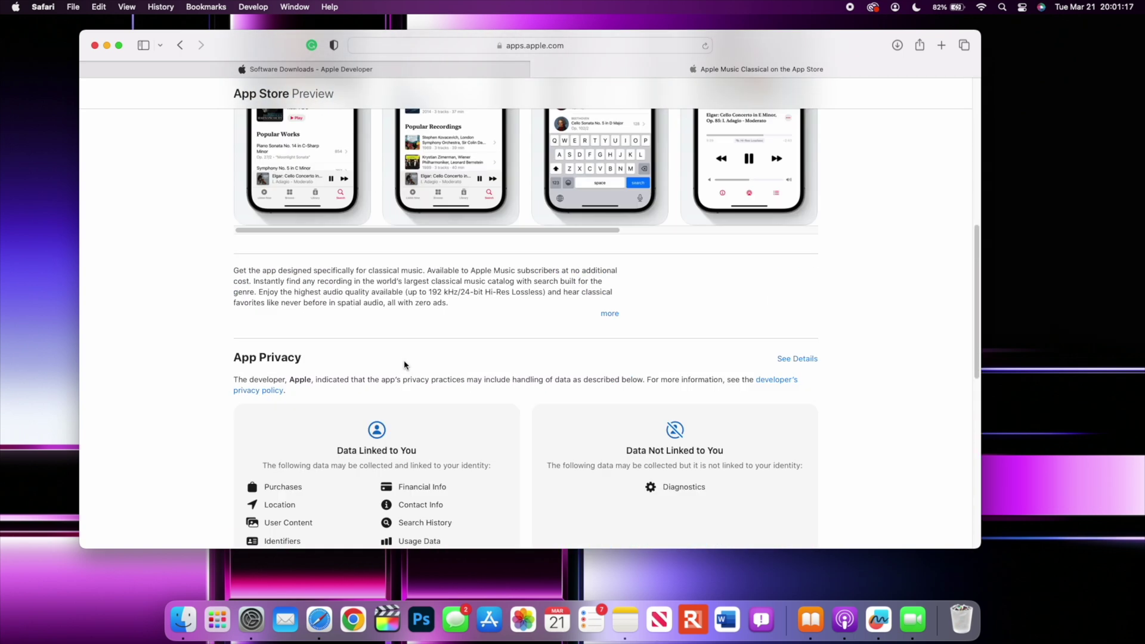
scroll(403, 365, "up", 5)
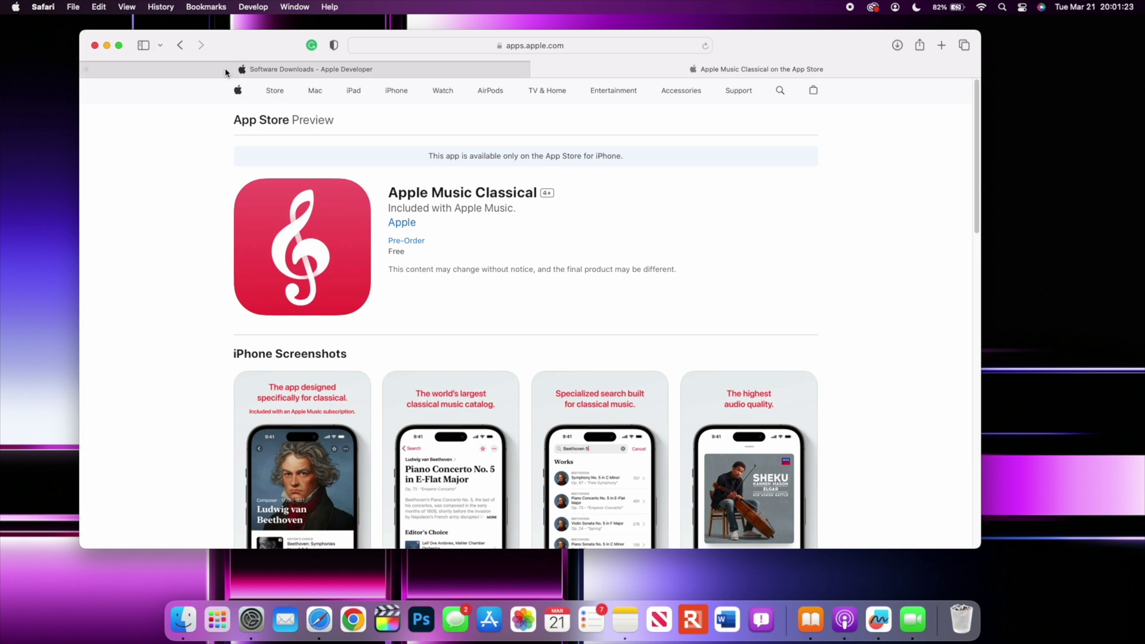
Minimise Safari, then open Launchpad's Other folder of utility apps.
left_click(106, 45)
left_click(216, 619)
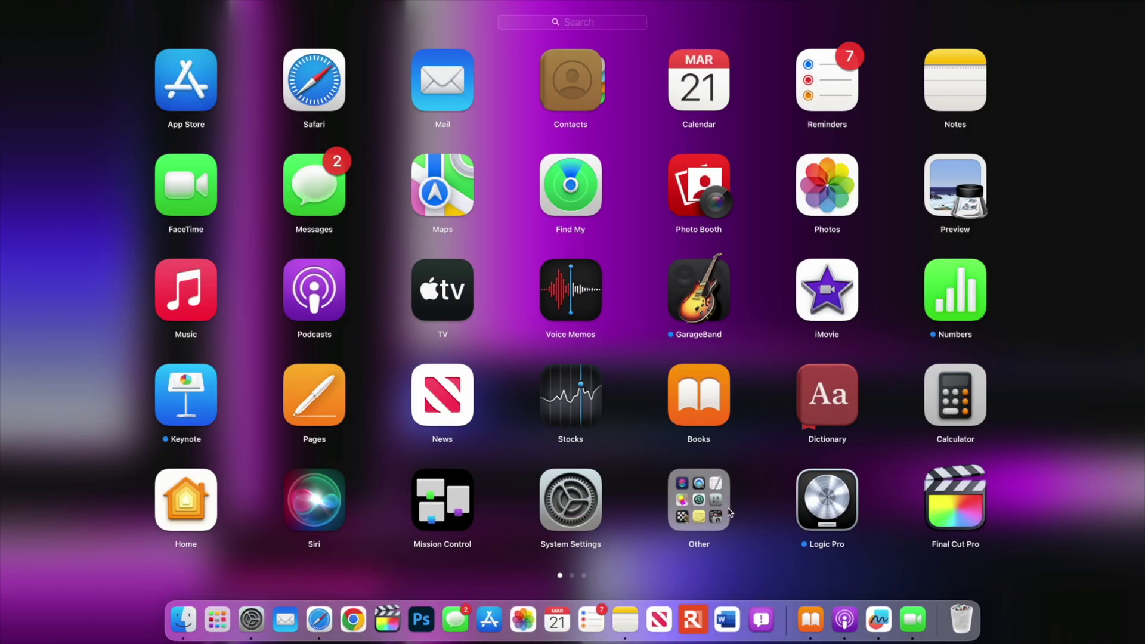
left_click(707, 511)
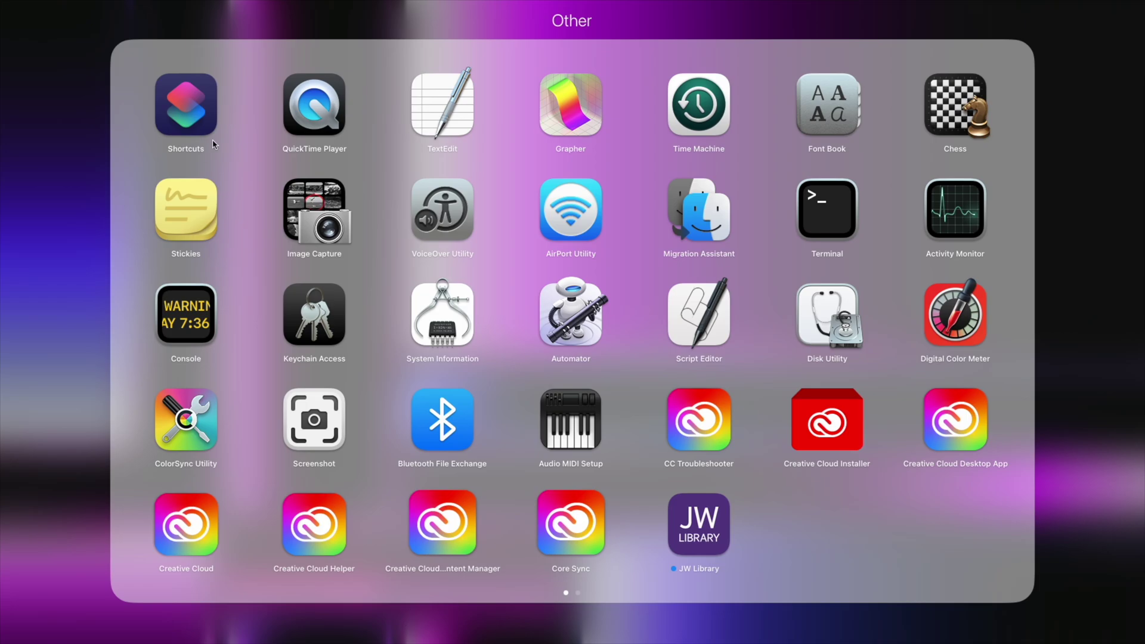
Launch Shortcuts, minimise its All Shortcuts window, and bring Safari's App Store page back.
left_click(204, 113)
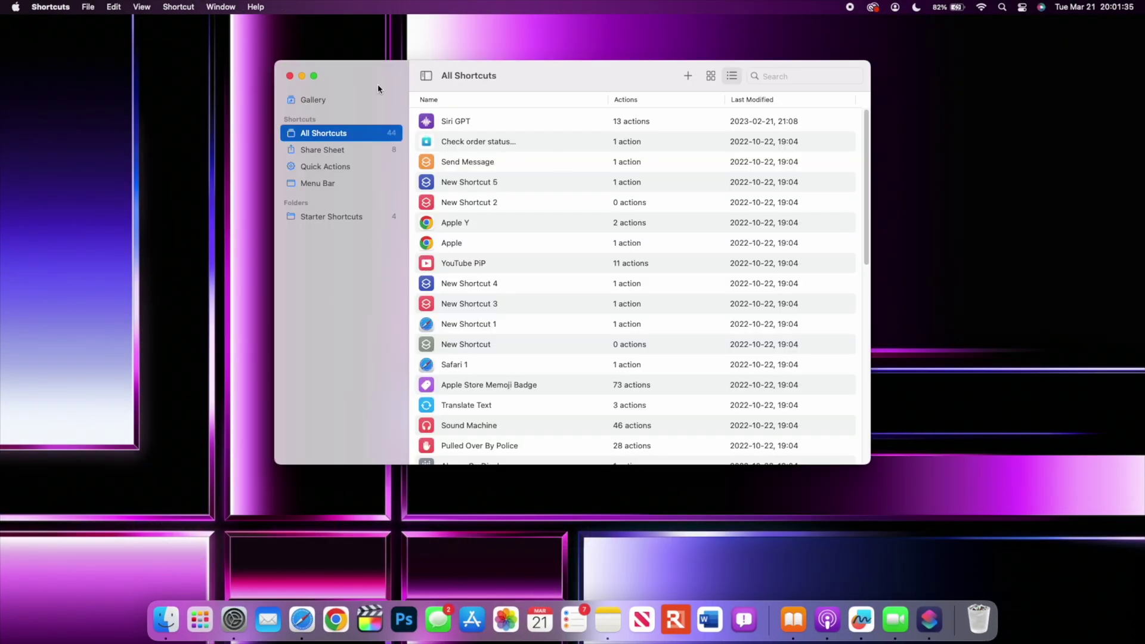
scroll(549, 238, "down", 10)
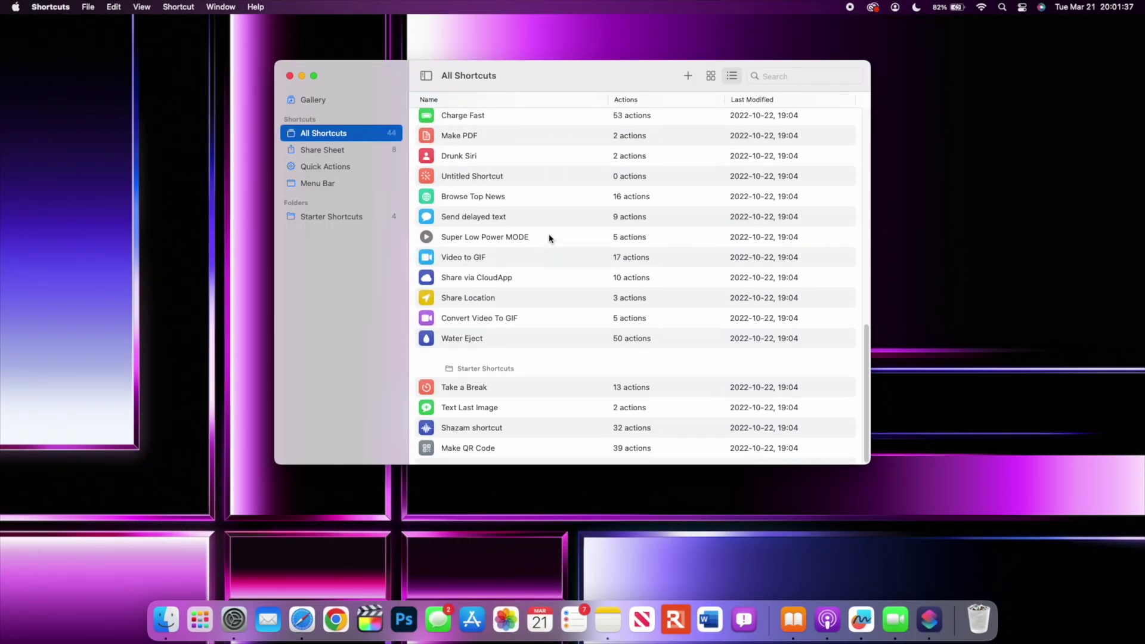
scroll(550, 238, "up", 5)
scroll(550, 238, "up", 2)
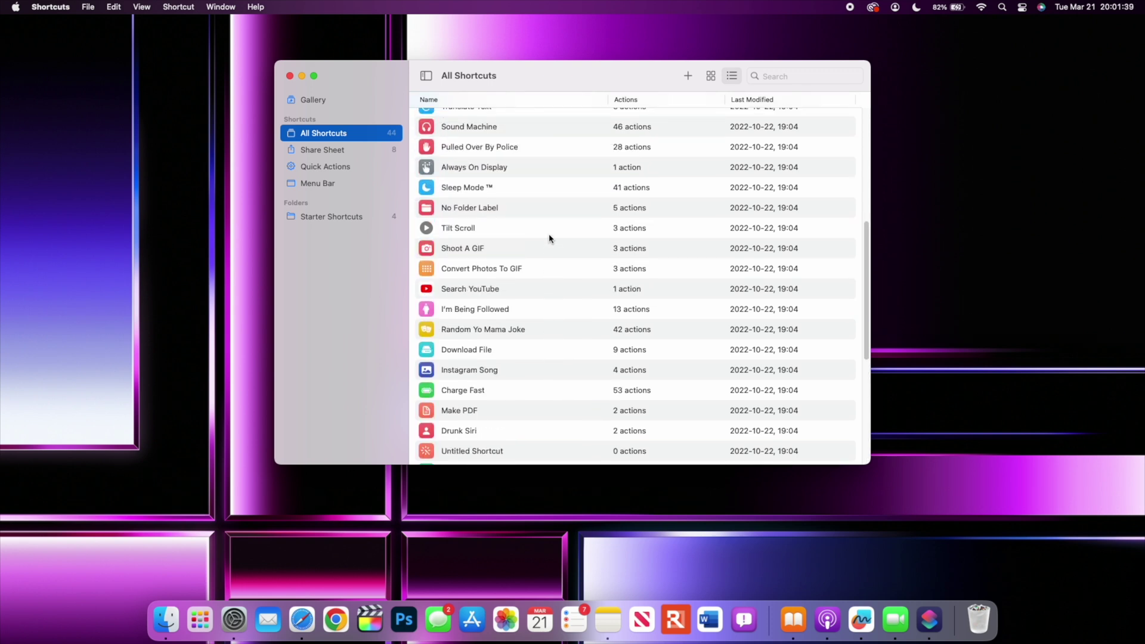
scroll(549, 239, "up", 5)
scroll(550, 238, "up", 1)
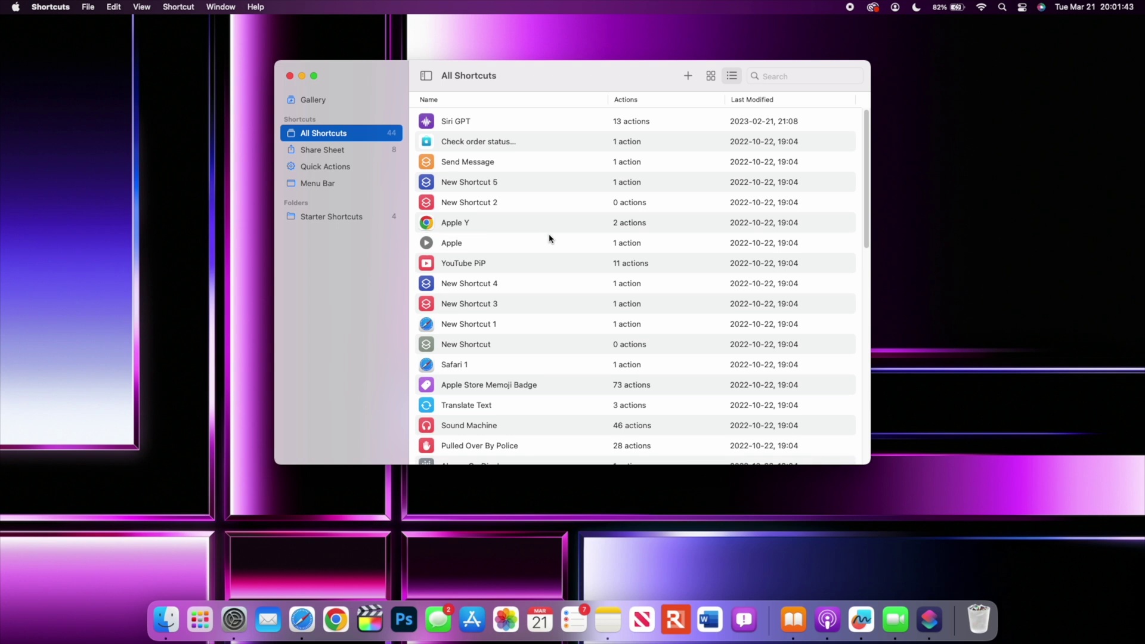
left_click(302, 75)
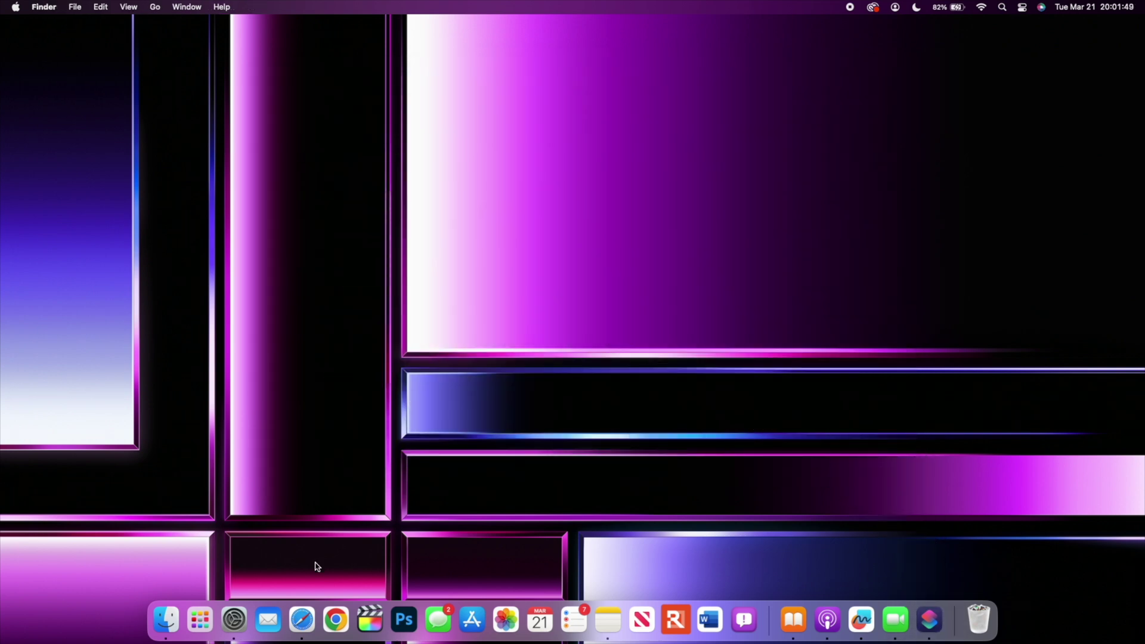
left_click(302, 619)
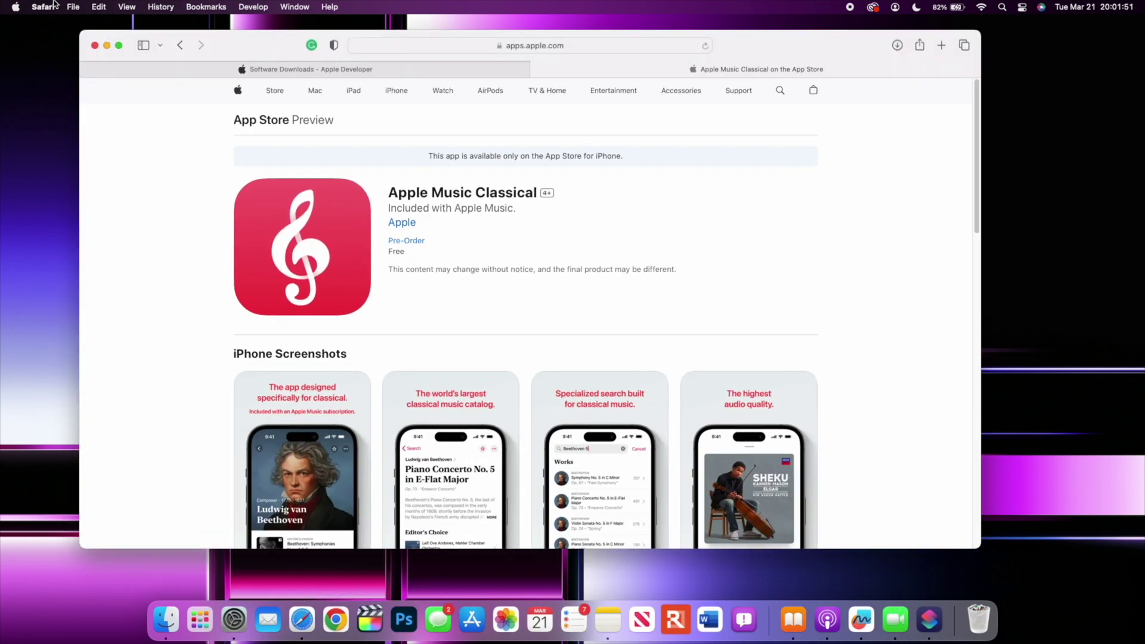
Confirm Safari version 16.4 in About Safari, close that window, and open the Develop menu.
left_click(55, 6)
left_click(63, 21)
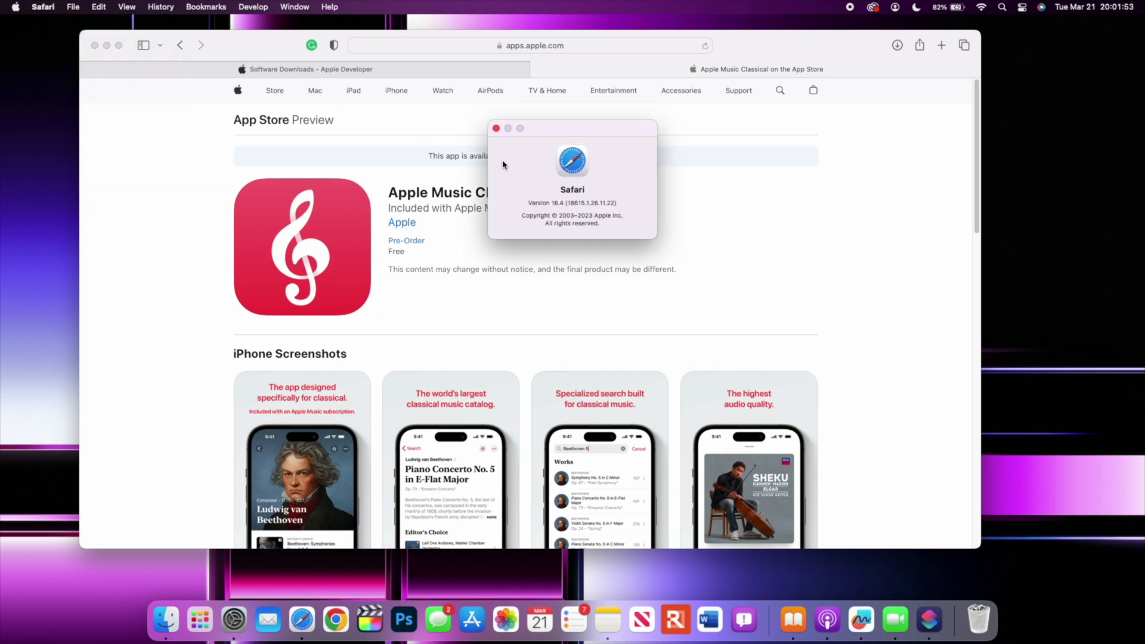
left_click_drag(593, 135, 585, 208)
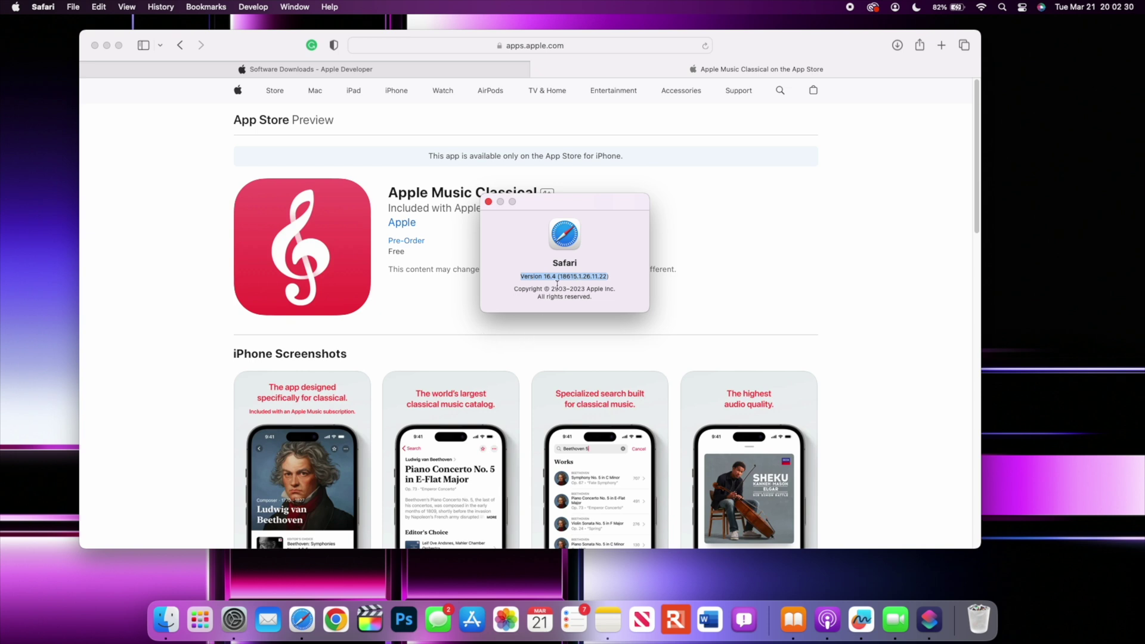
left_click(489, 202)
left_click(260, 6)
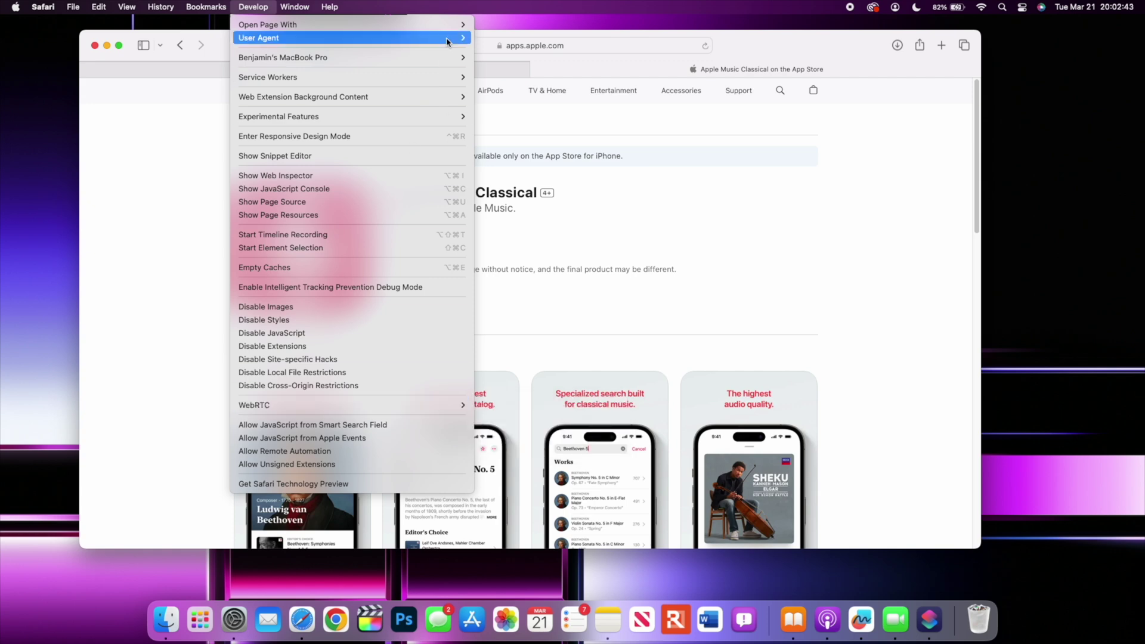
scroll(590, 277, "down", 1)
scroll(591, 277, "down", 15)
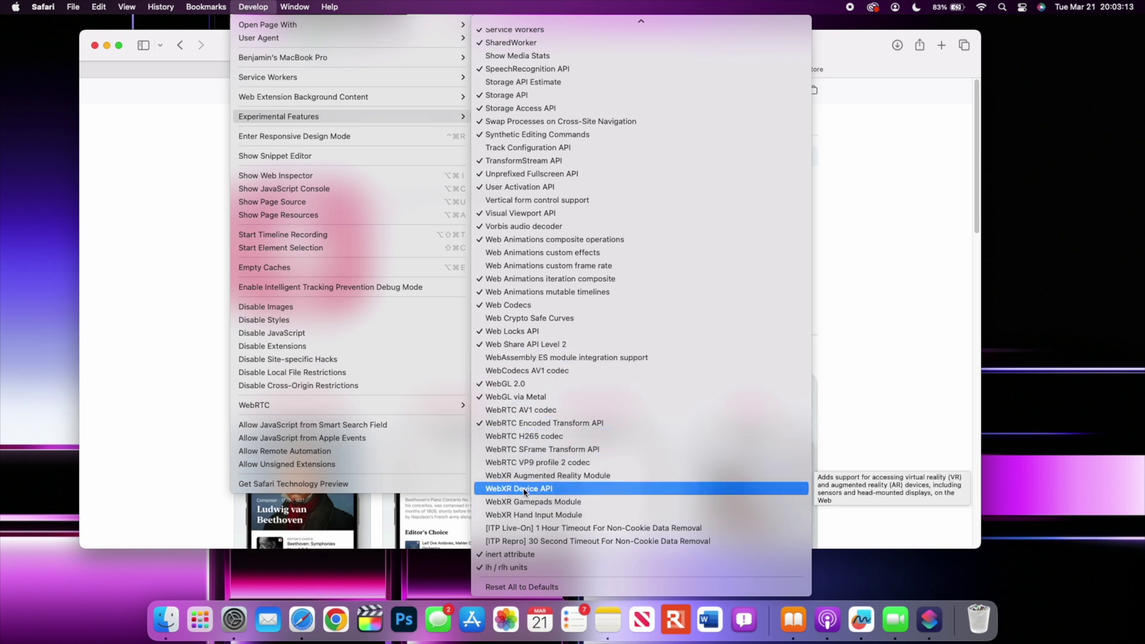
Load Apple Developer's Downloads page from Favorites in a new tab, then launch System Settings.
left_click(144, 391)
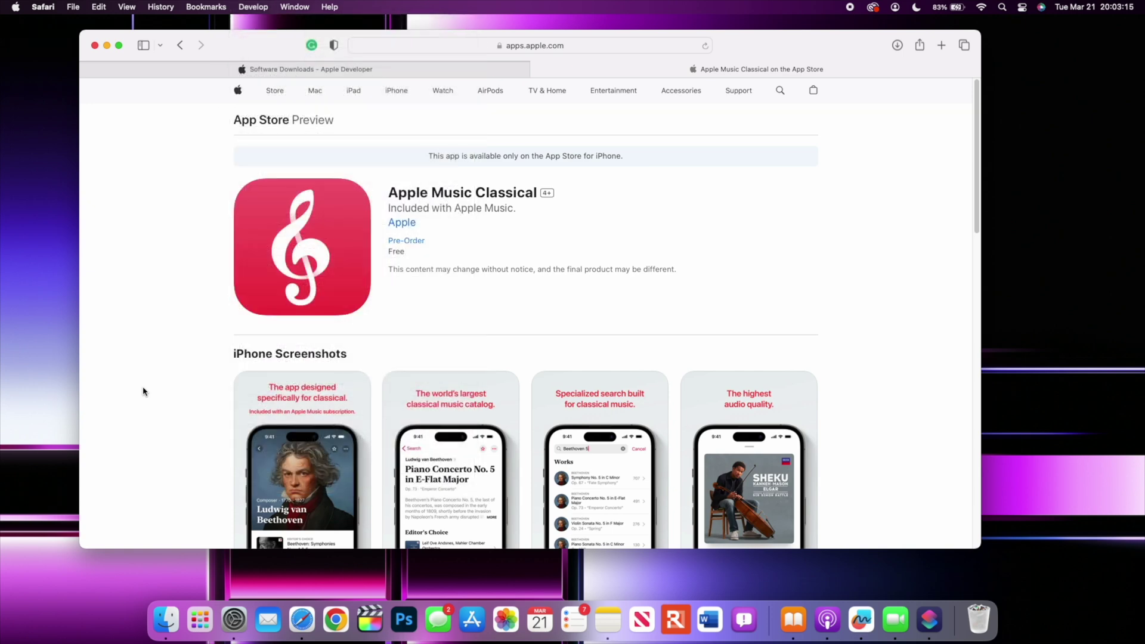
left_click(942, 44)
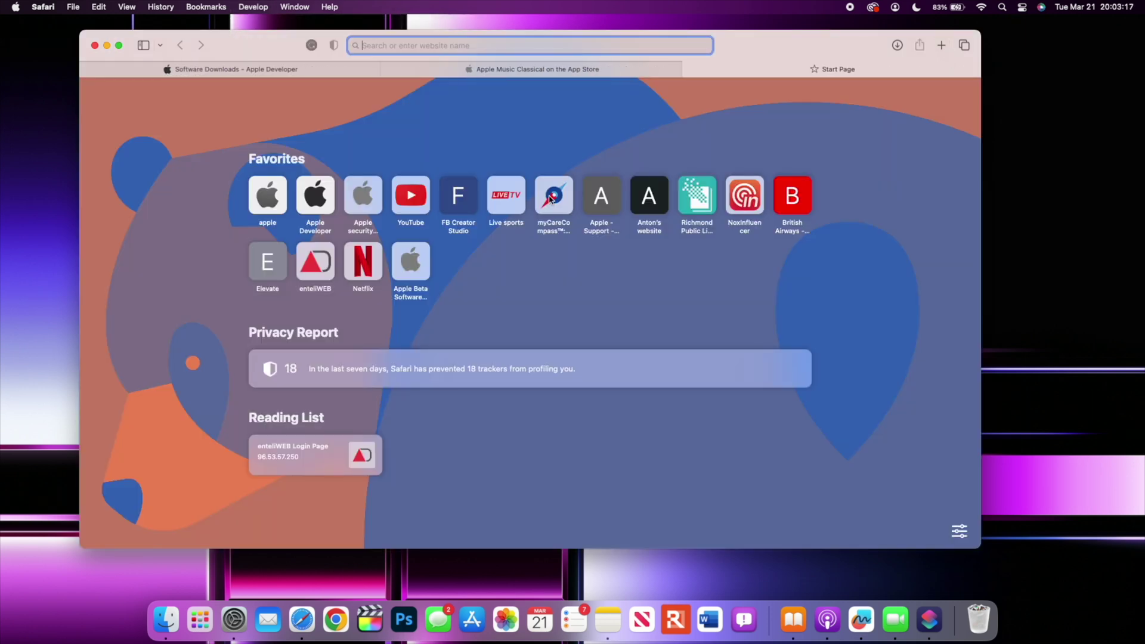
left_click(312, 203)
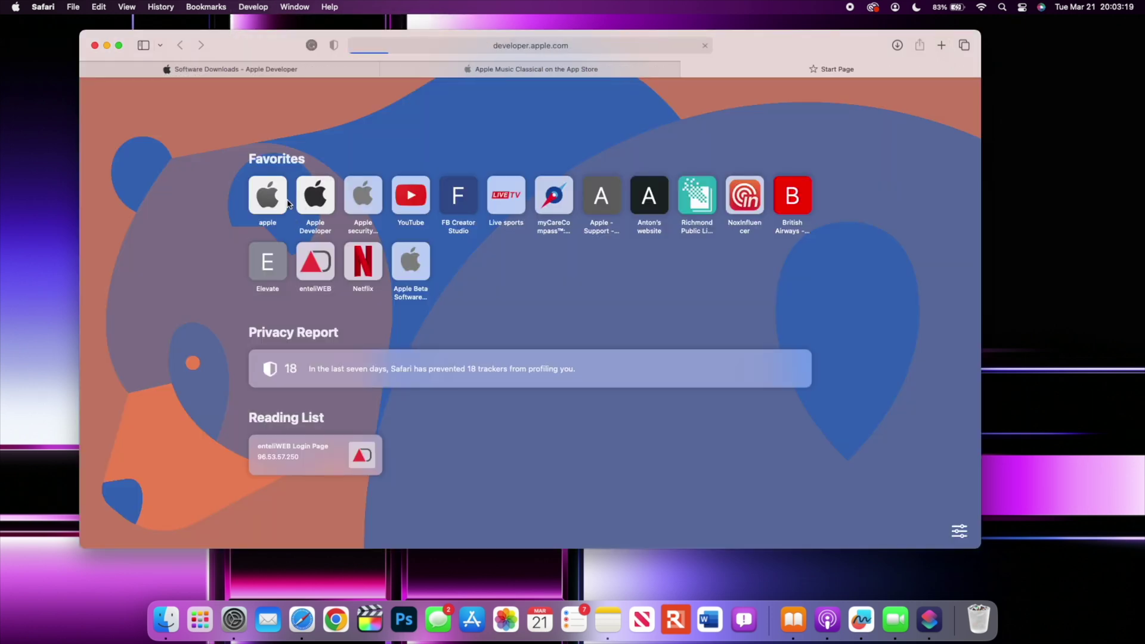
scroll(315, 212, "down", 10)
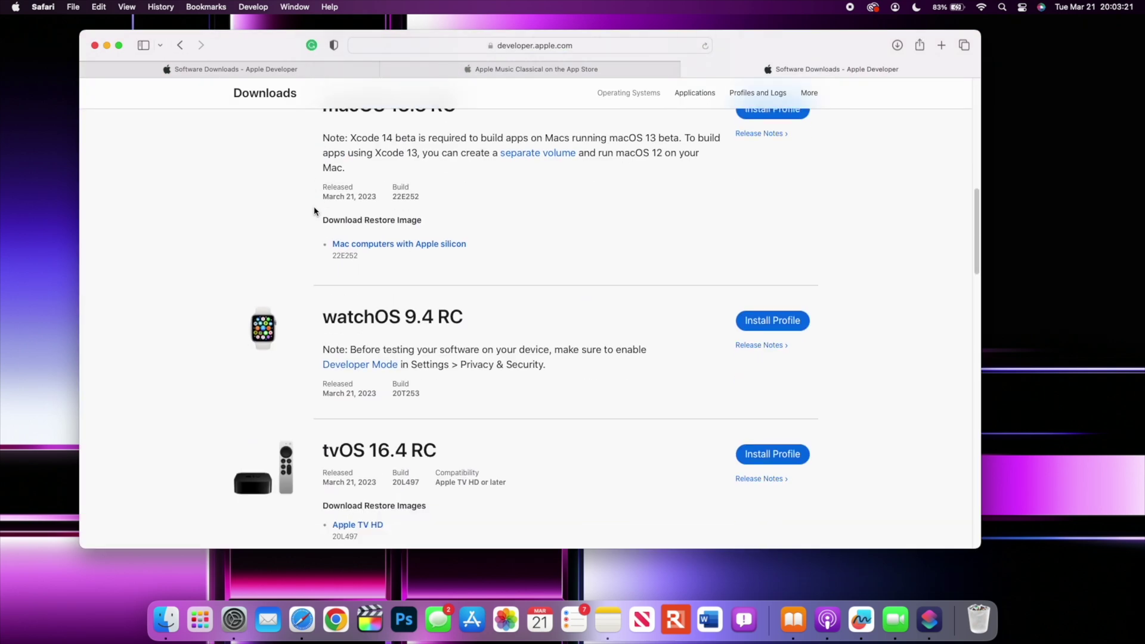
scroll(314, 212, "up", 10)
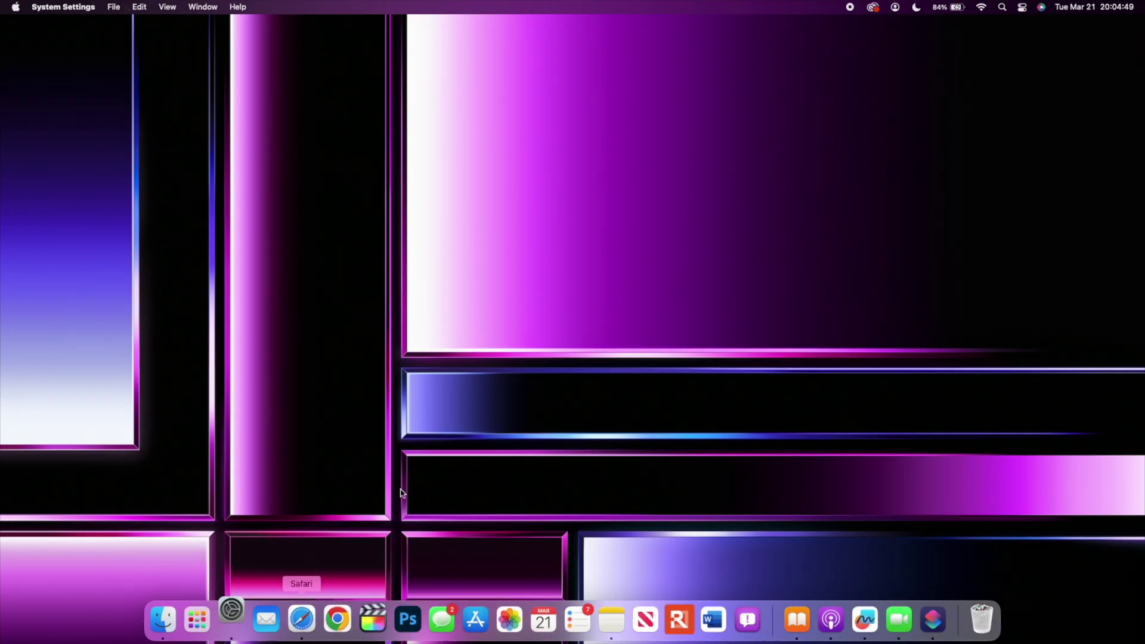
left_click(231, 616)
scroll(399, 448, "down", 2)
scroll(398, 448, "down", 3)
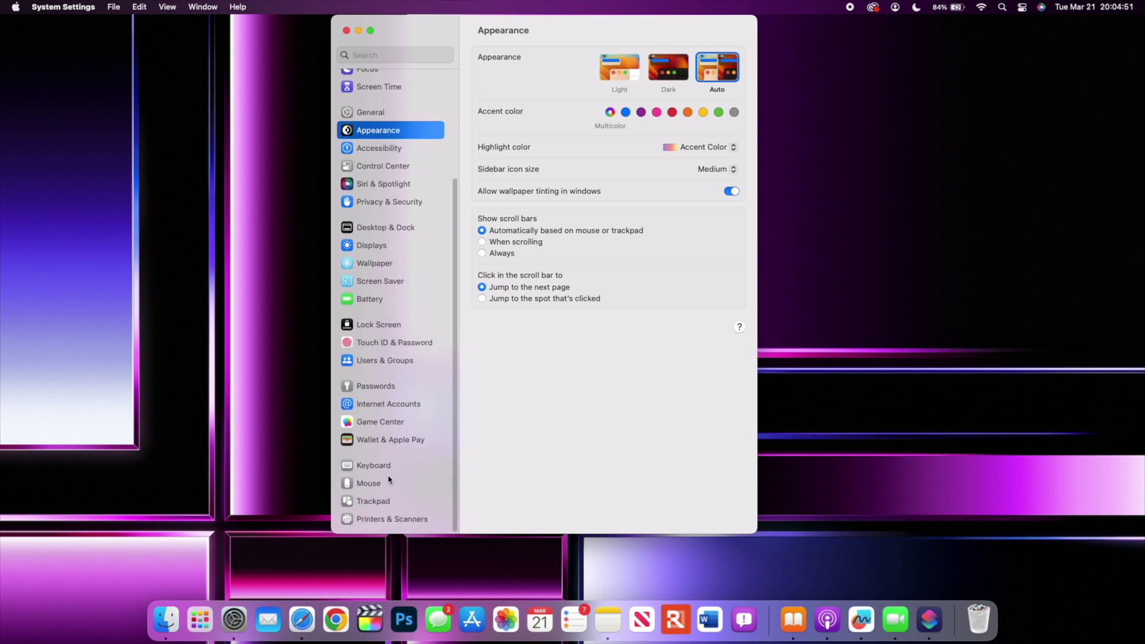
left_click(381, 465)
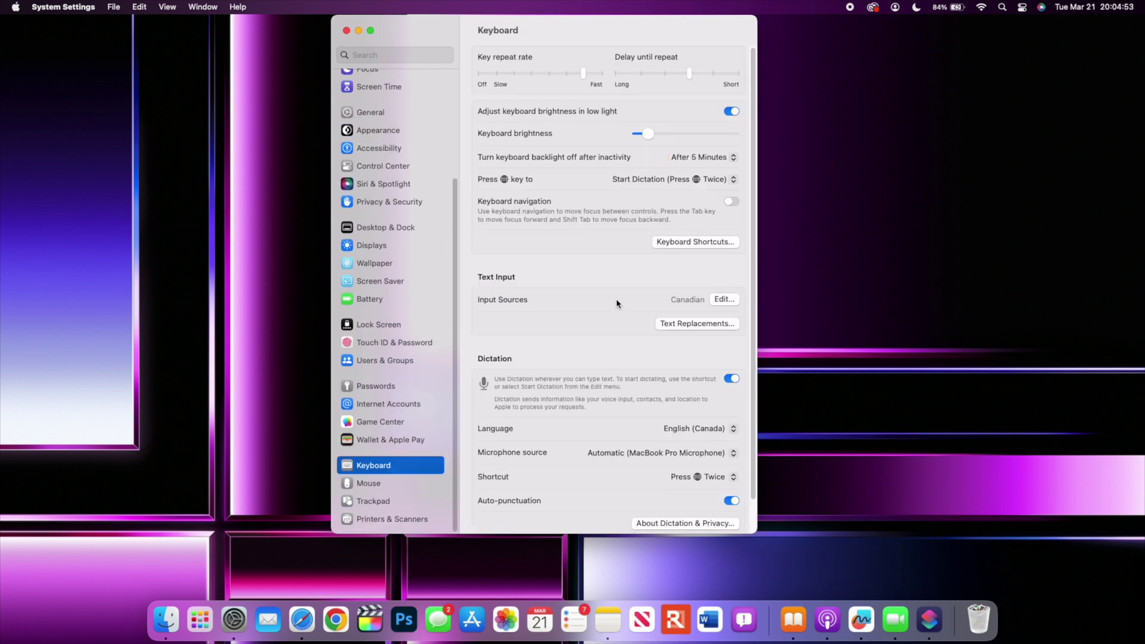
scroll(617, 304, "down", 2)
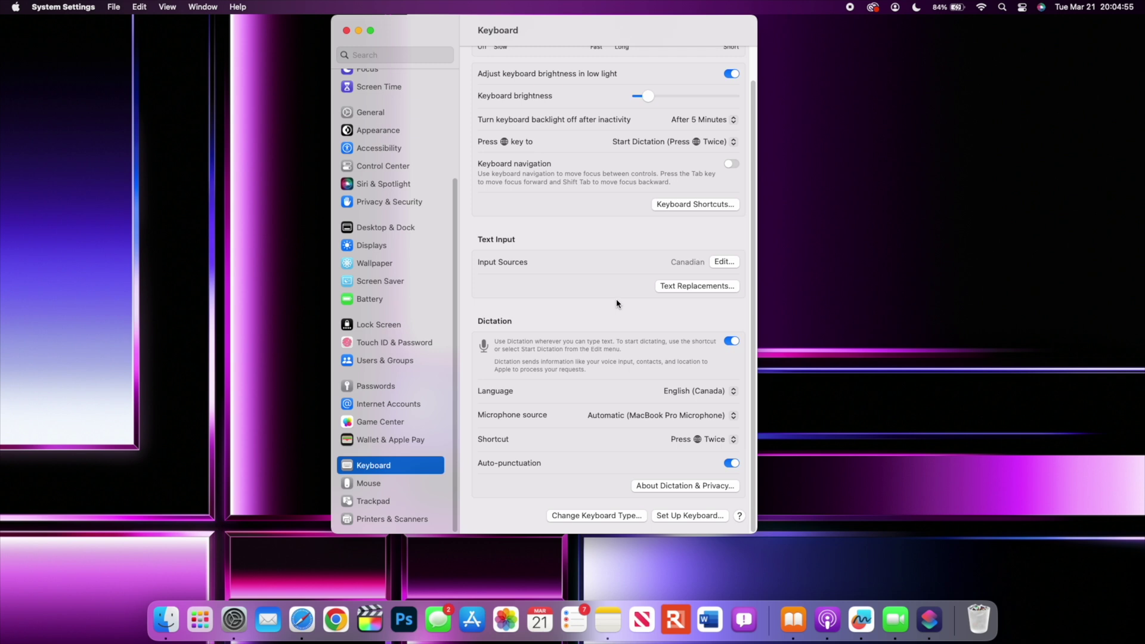
scroll(616, 304, "up", 2)
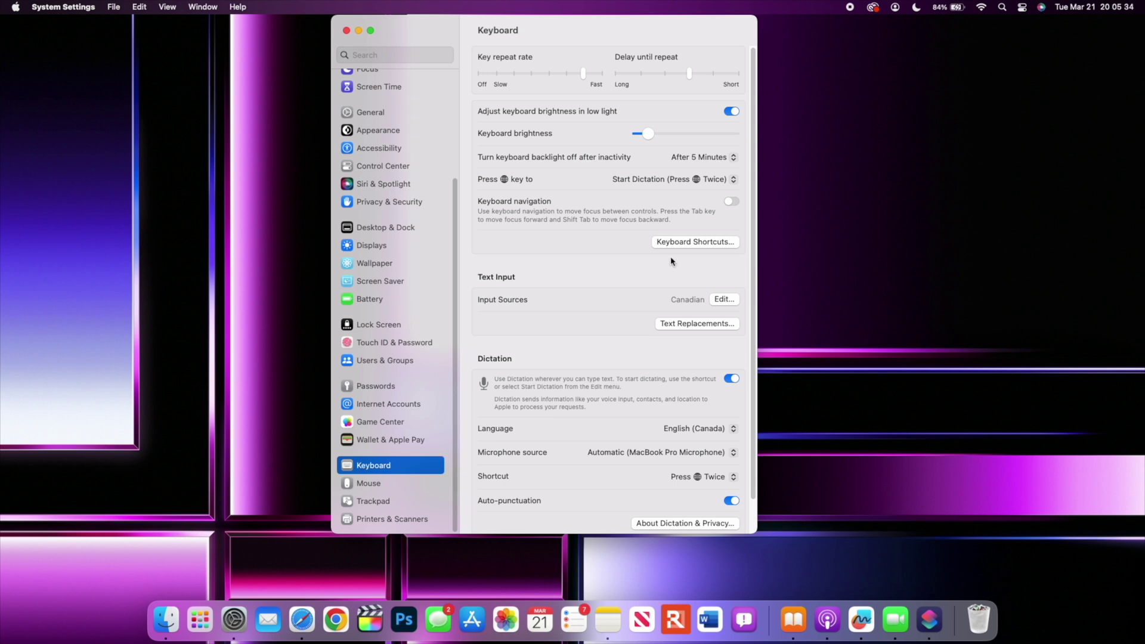
scroll(671, 261, "down", 2)
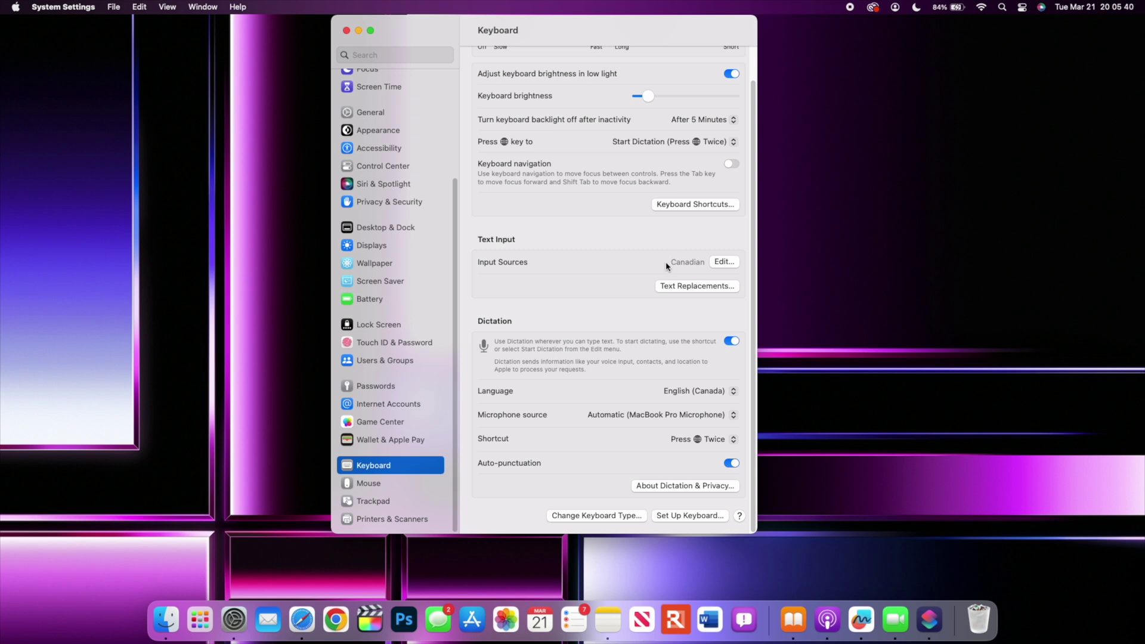
left_click(348, 31)
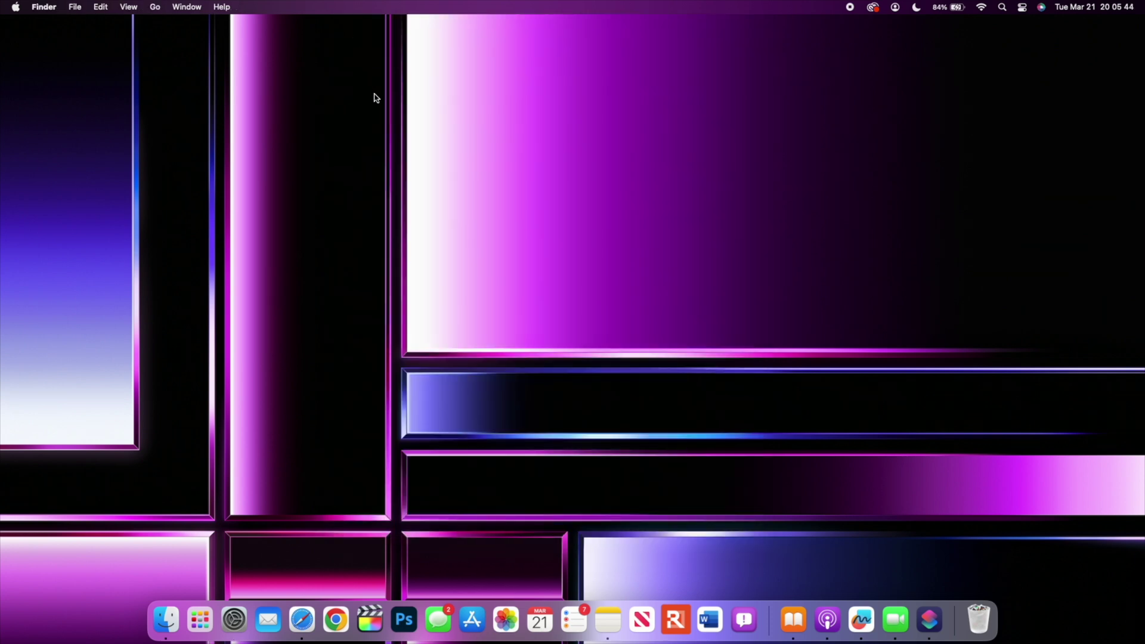
Launch Freeform and drag the newest image from Finder's Downloads folder onto the Untitled 3 board.
left_click(195, 612)
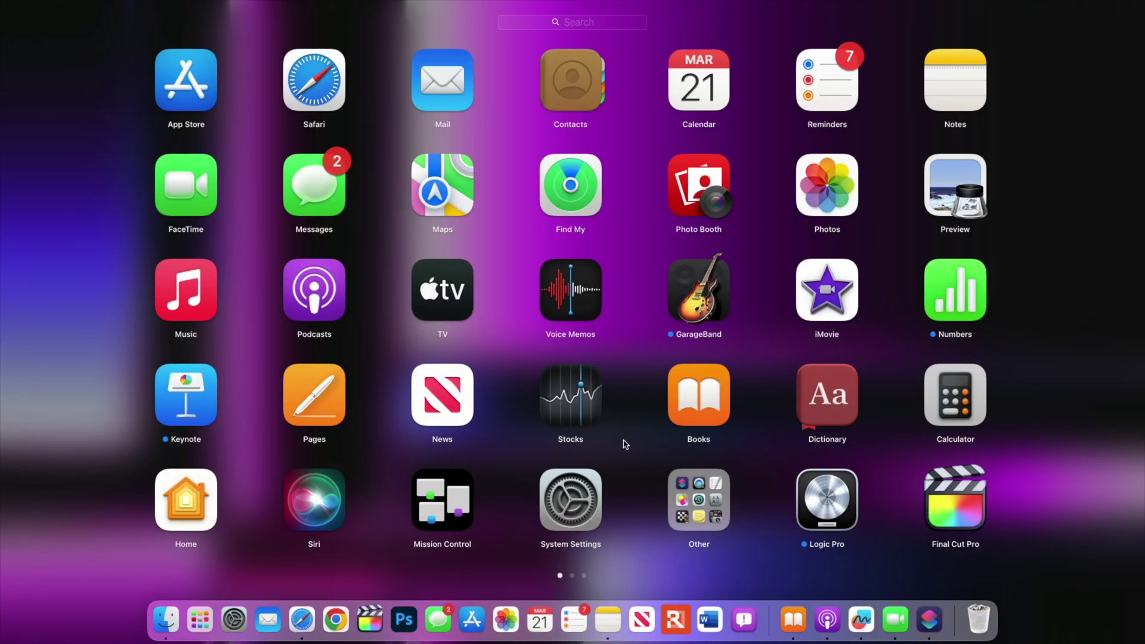
type("f")
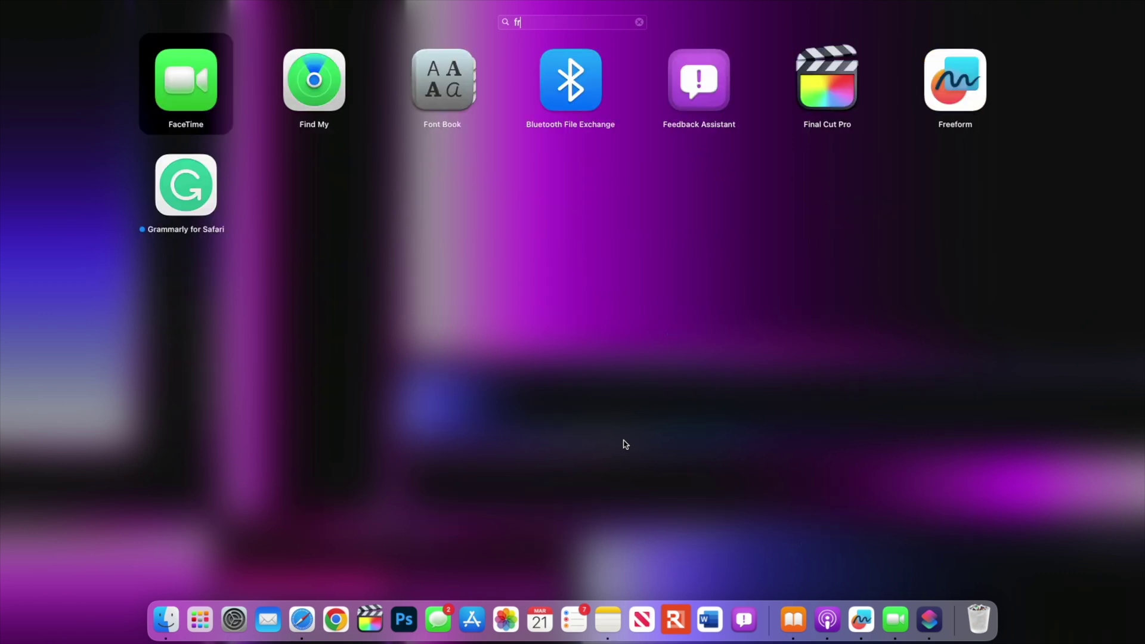
type("ree")
left_click(575, 79)
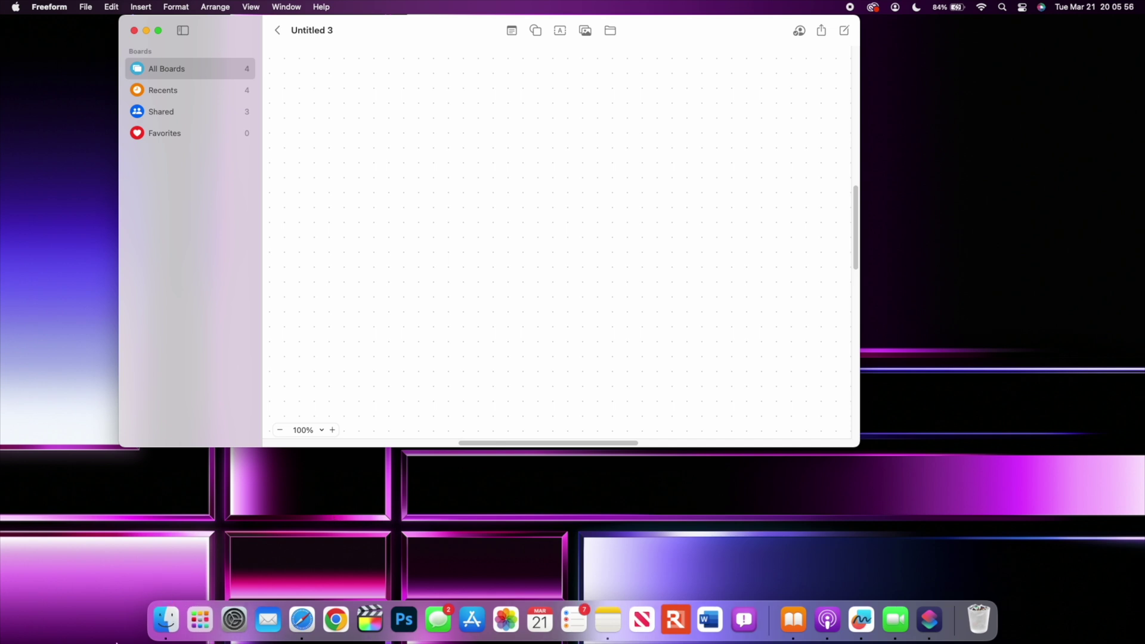
left_click(168, 616)
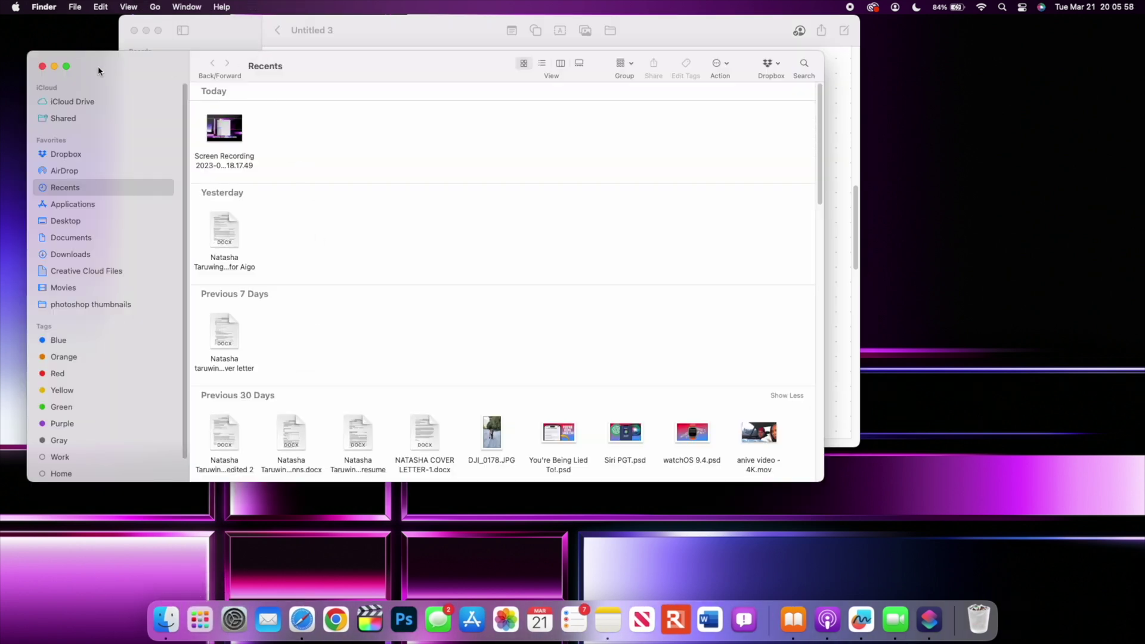
left_click(53, 66)
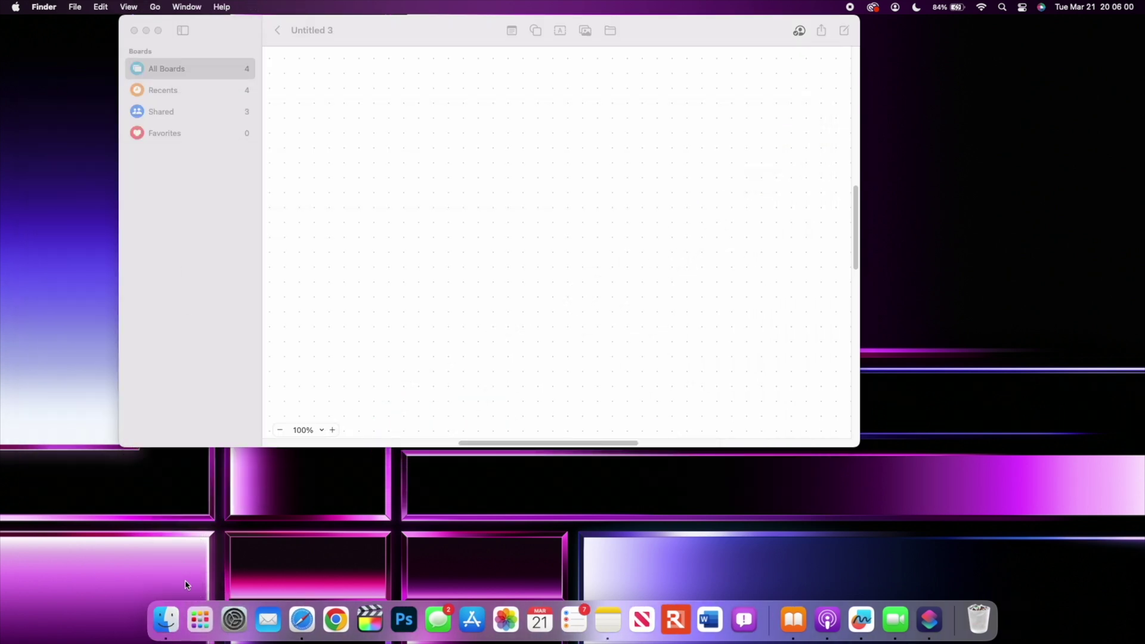
left_click(166, 616)
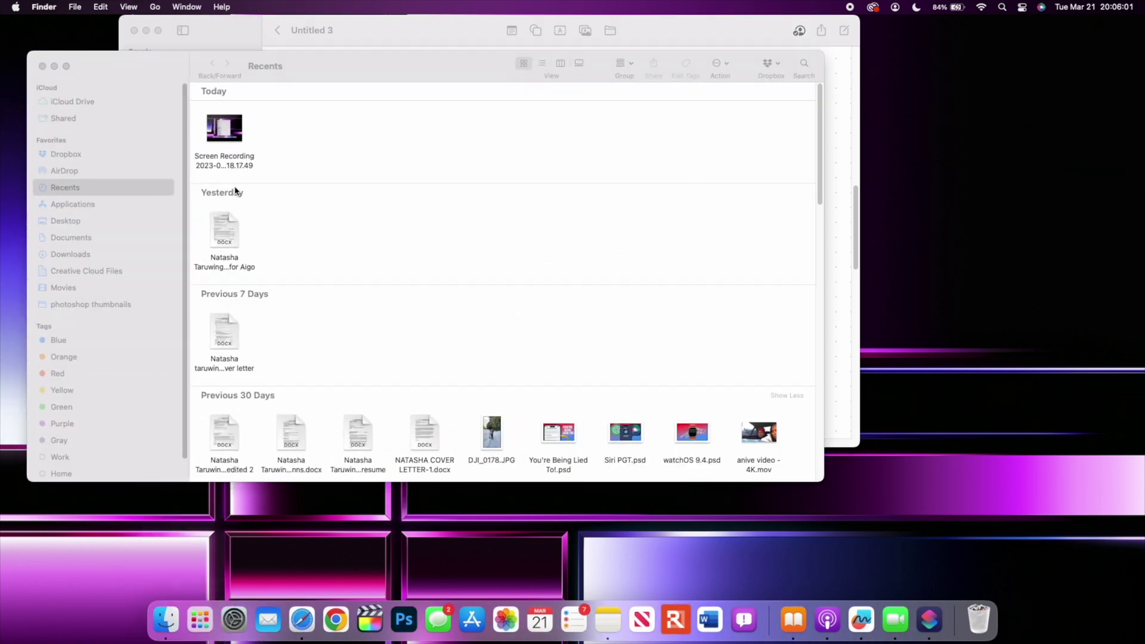
left_click(91, 255)
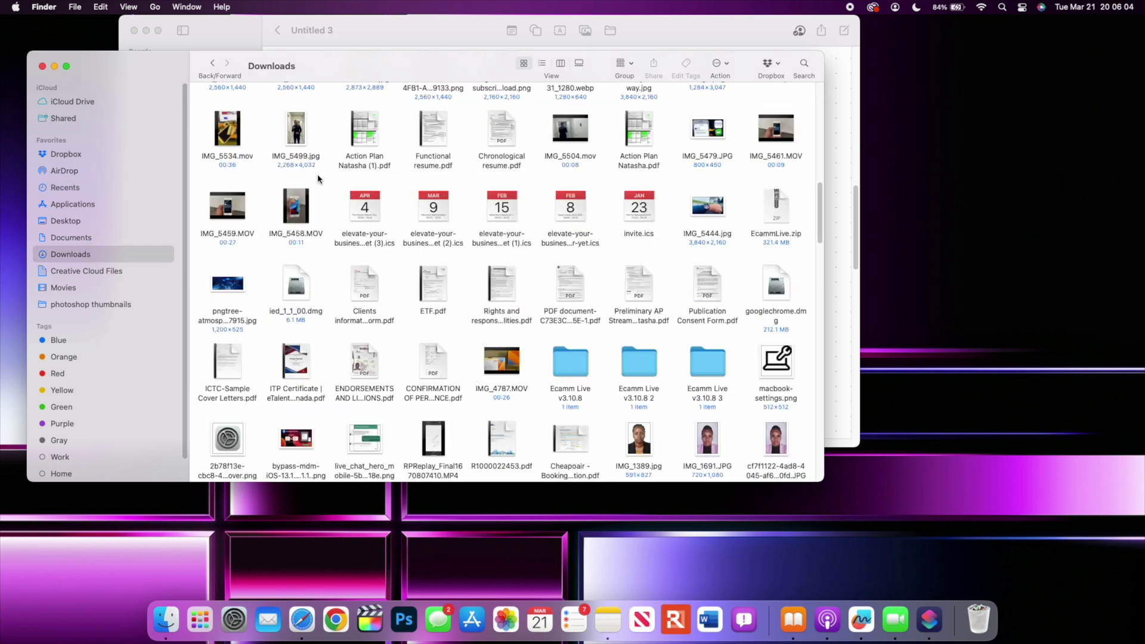
scroll(317, 180, "up", 10)
mouse_move(227, 117)
left_mouse_down()
mouse_move(662, 258)
mouse_move(835, 247)
left_mouse_up()
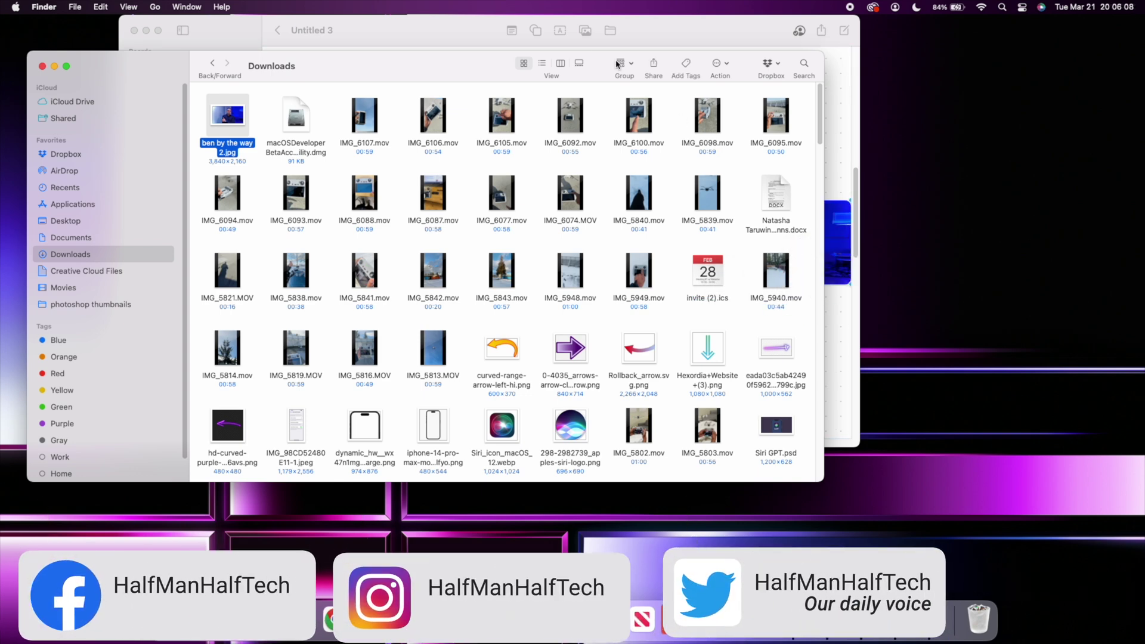
left_click(848, 136)
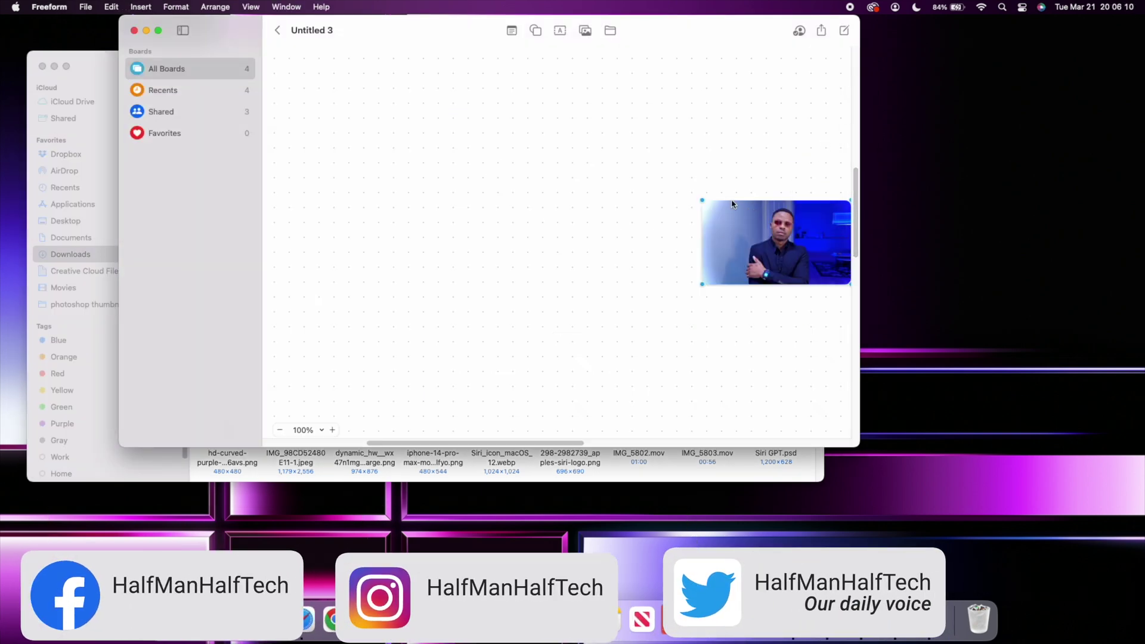
Enlarge the photo, move it toward the board's centre, and remove its background.
left_click_drag(702, 201, 399, 132)
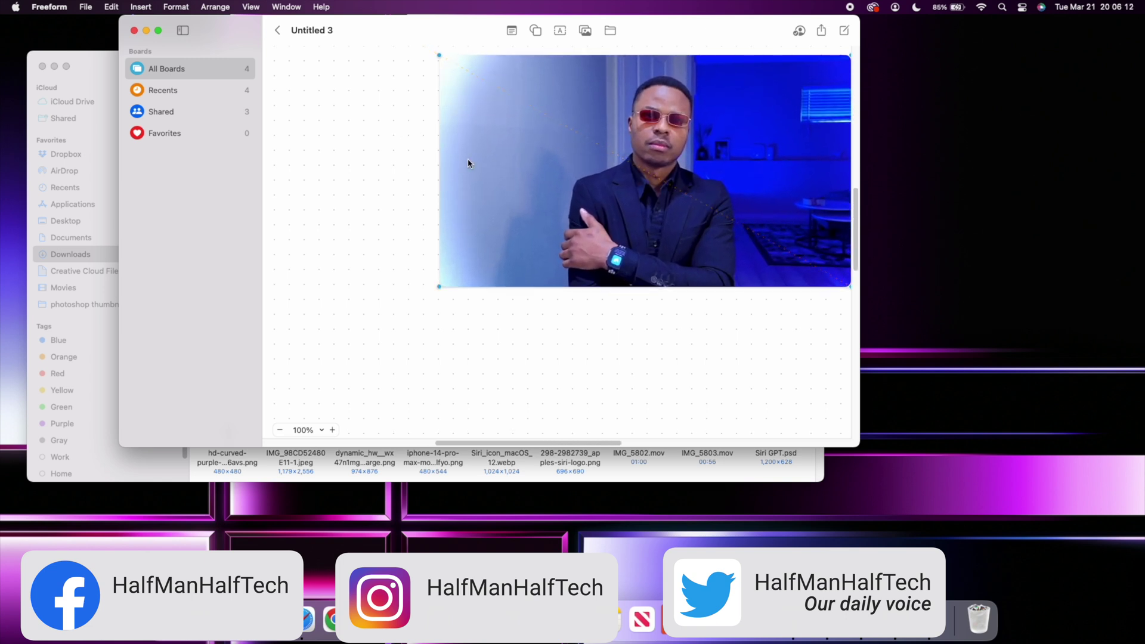
left_click_drag(469, 163, 526, 244)
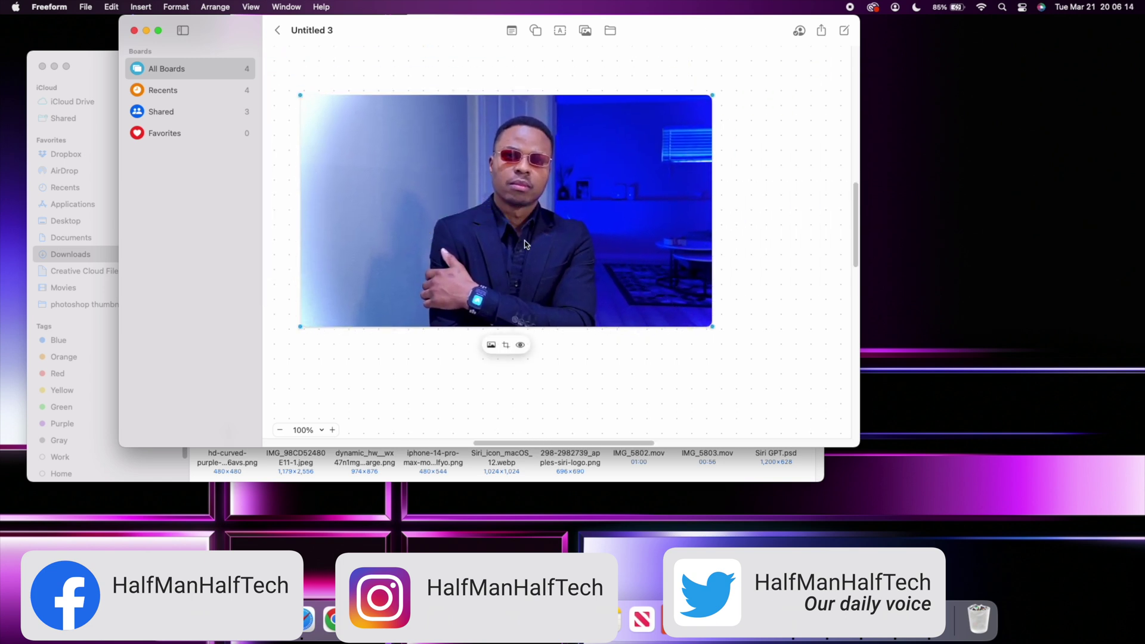
right_click(545, 153)
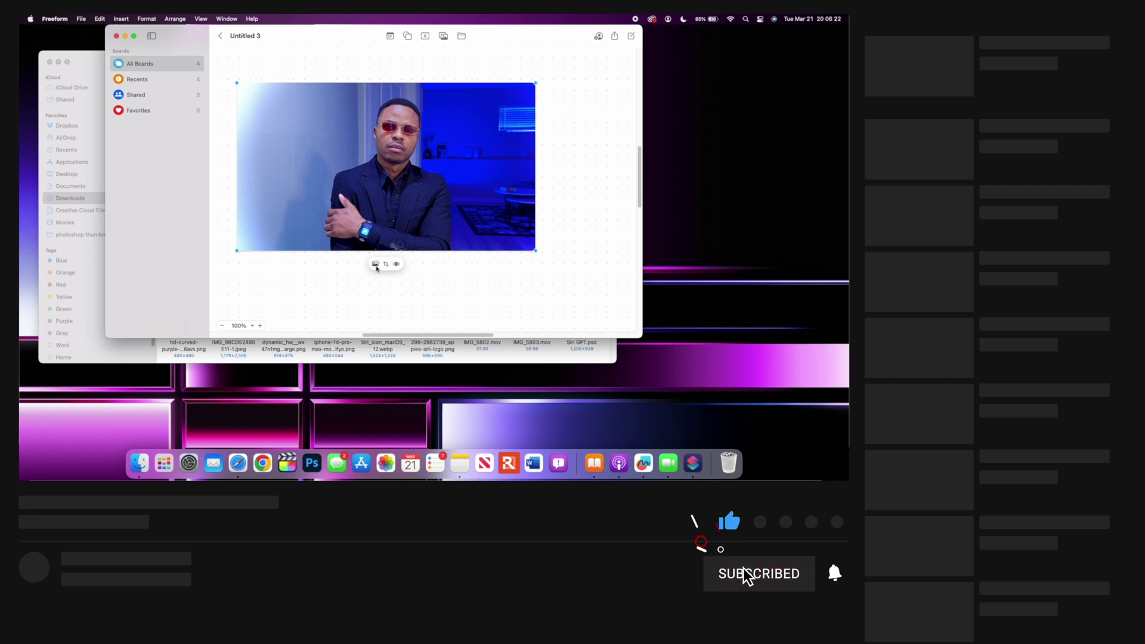
left_click(376, 265)
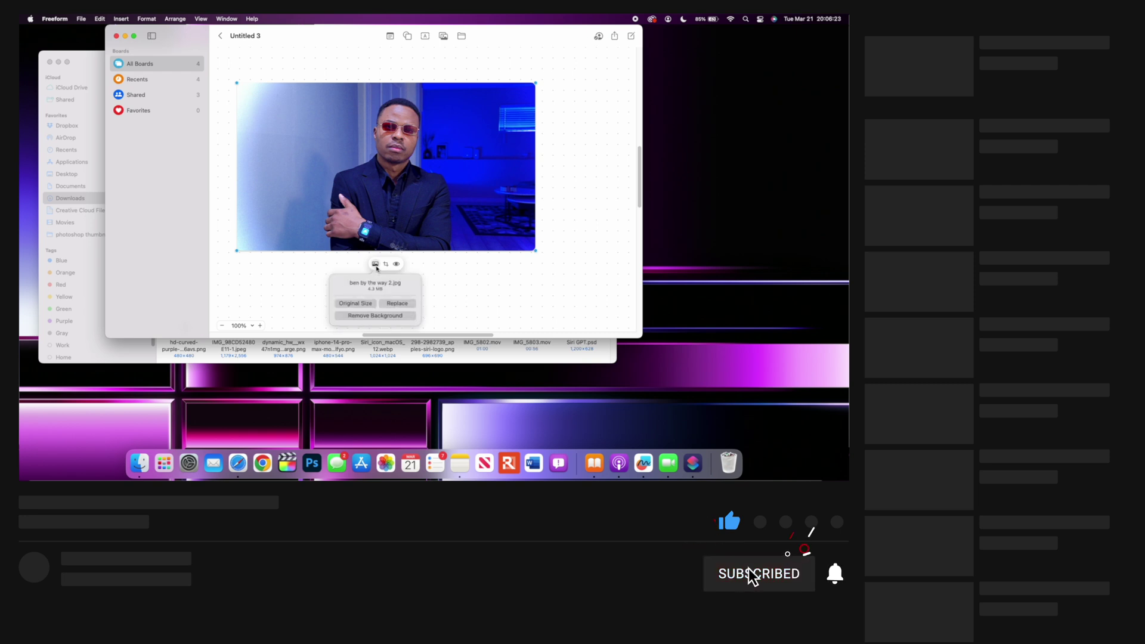
left_click(376, 316)
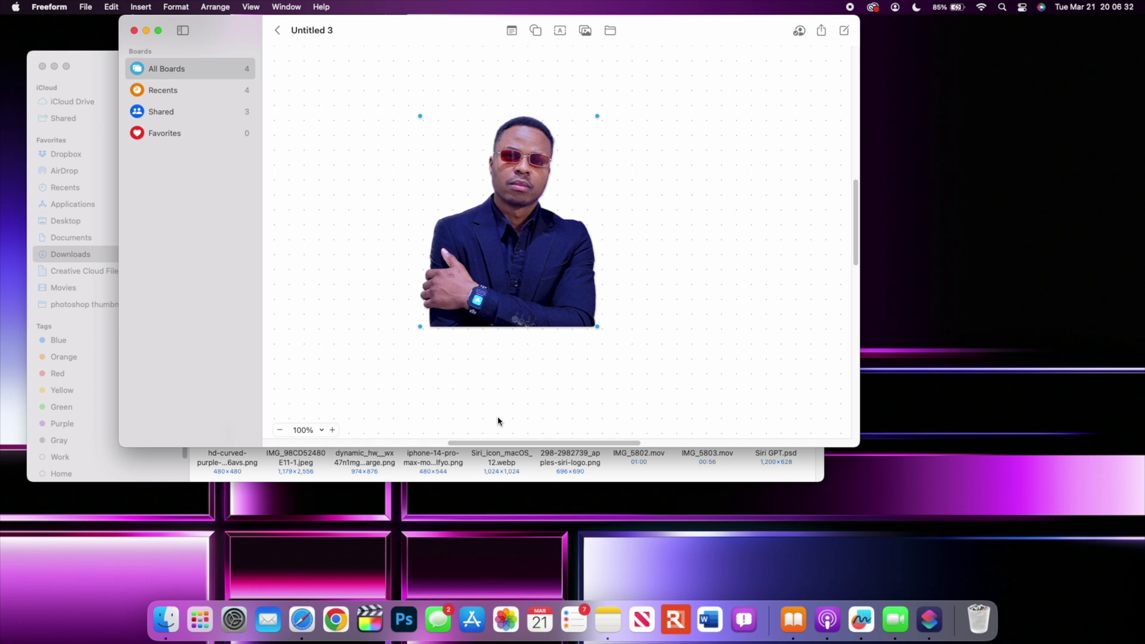
Shift the cutout right, then undo twice to restore the photo's original background.
left_click_drag(498, 278, 564, 277)
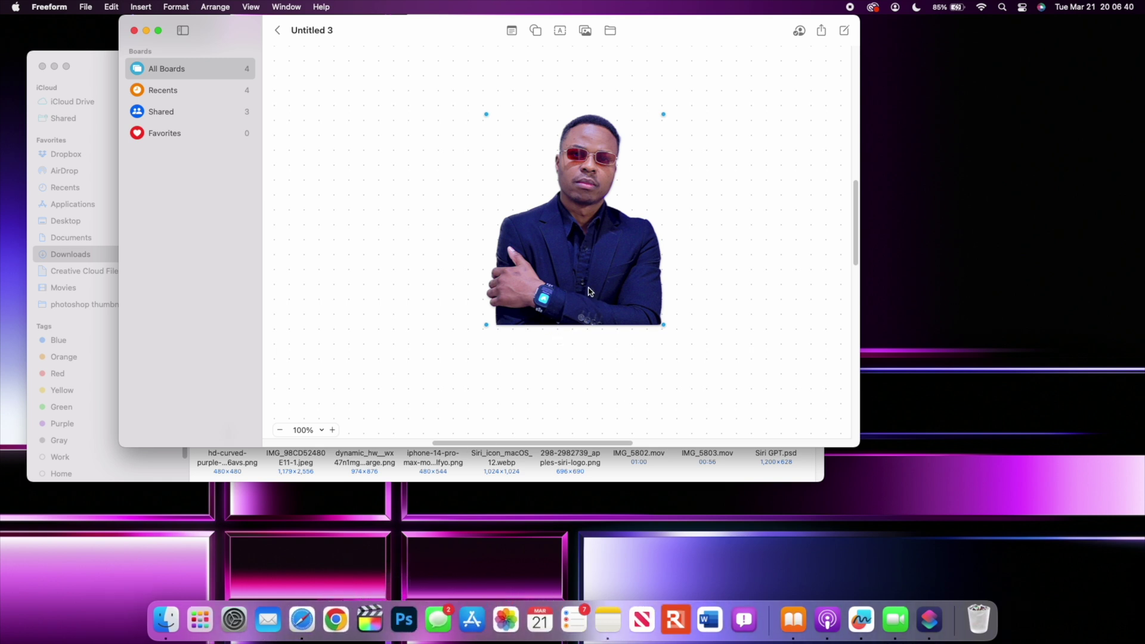
left_click(593, 241)
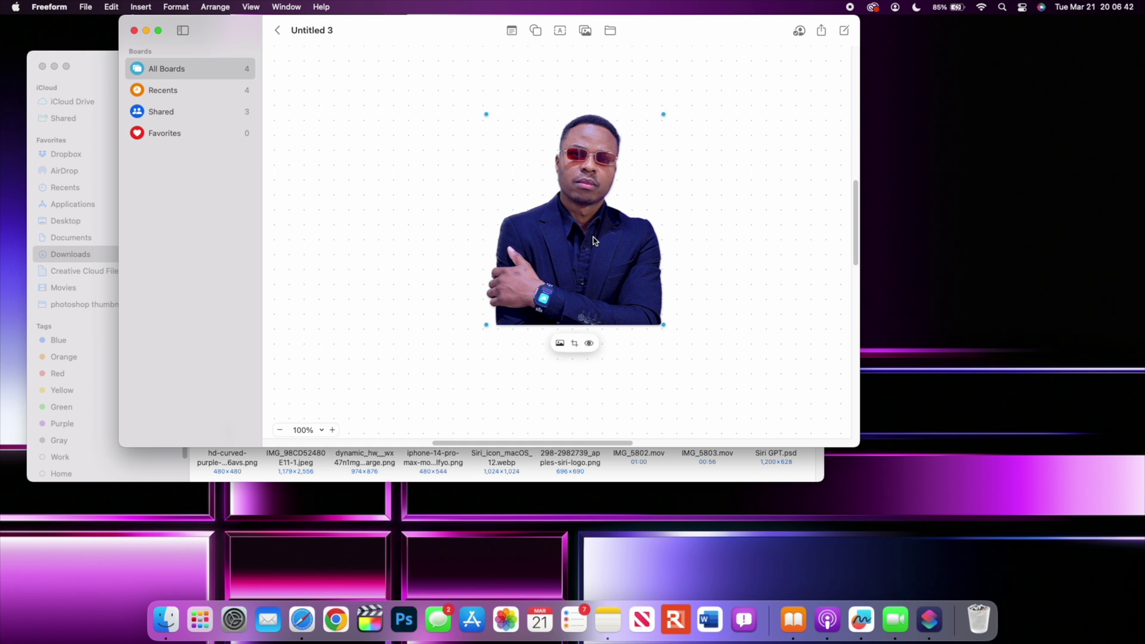
key("super+z")
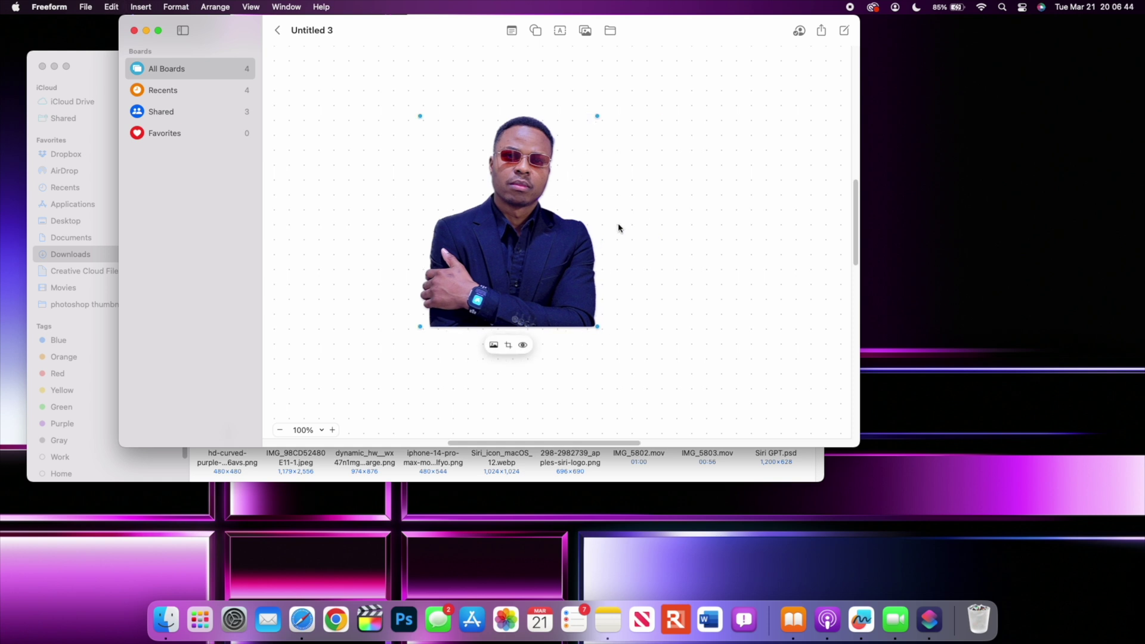
key("super+z")
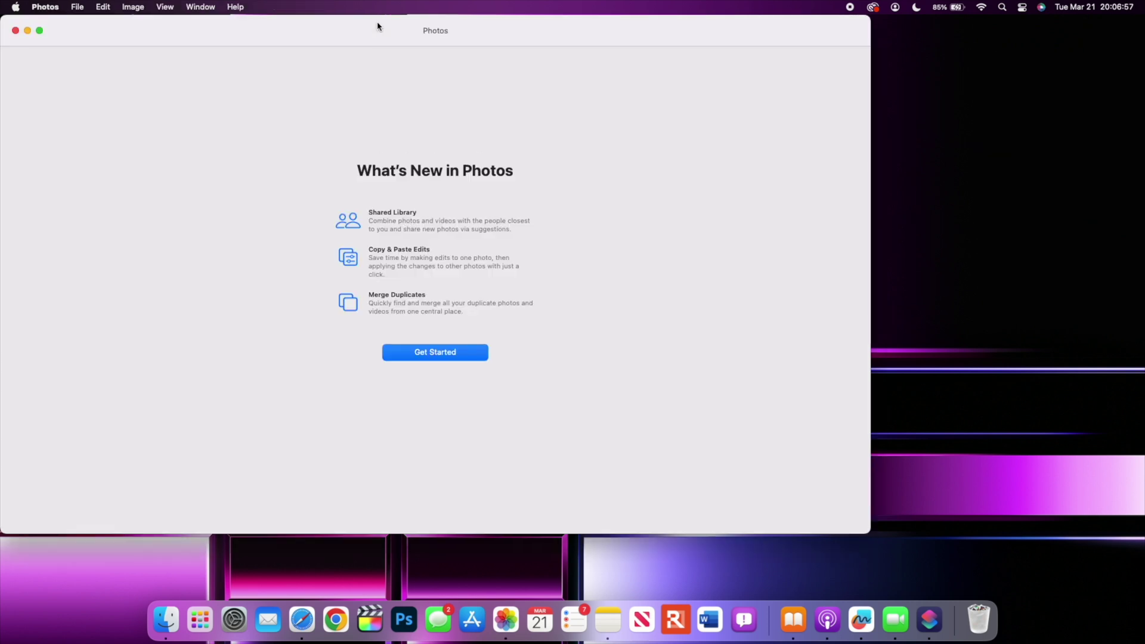
Move and minimise the What's New in Photos window, then minimise the Downloads window.
mouse_move(379, 26)
left_mouse_down()
mouse_move(548, 110)
mouse_move(488, 52)
left_mouse_up()
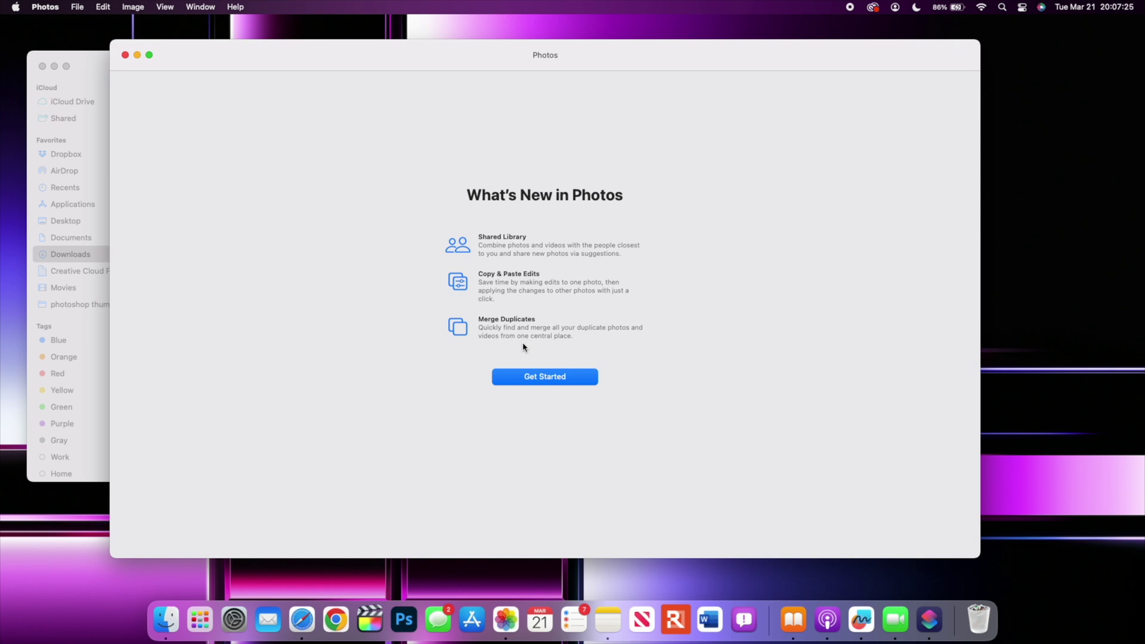
left_click(137, 54)
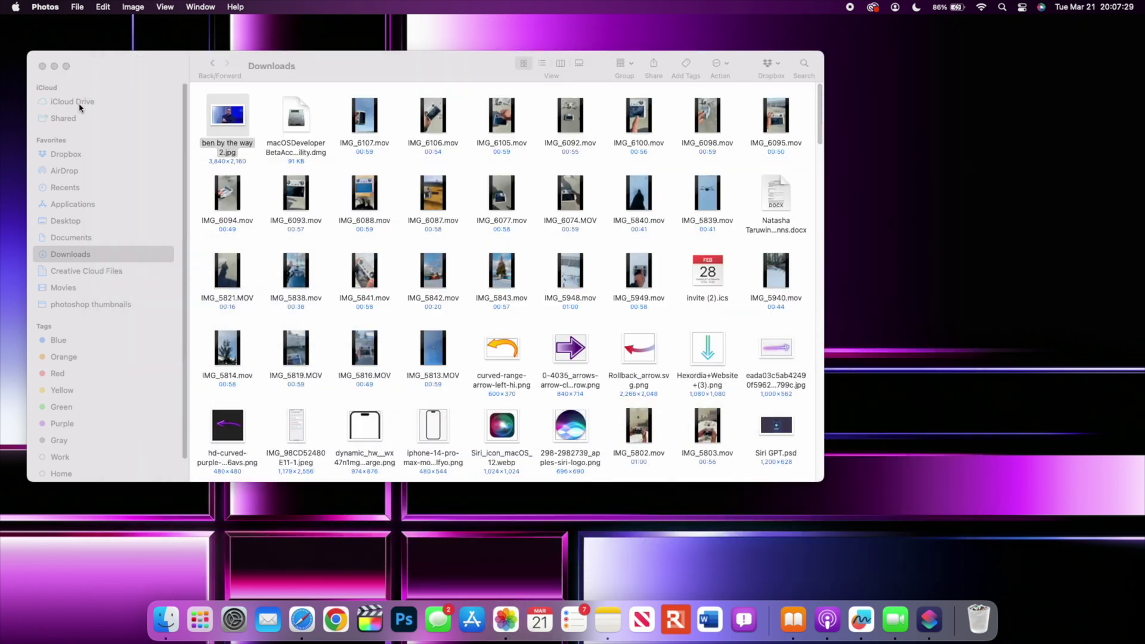
left_click(54, 67)
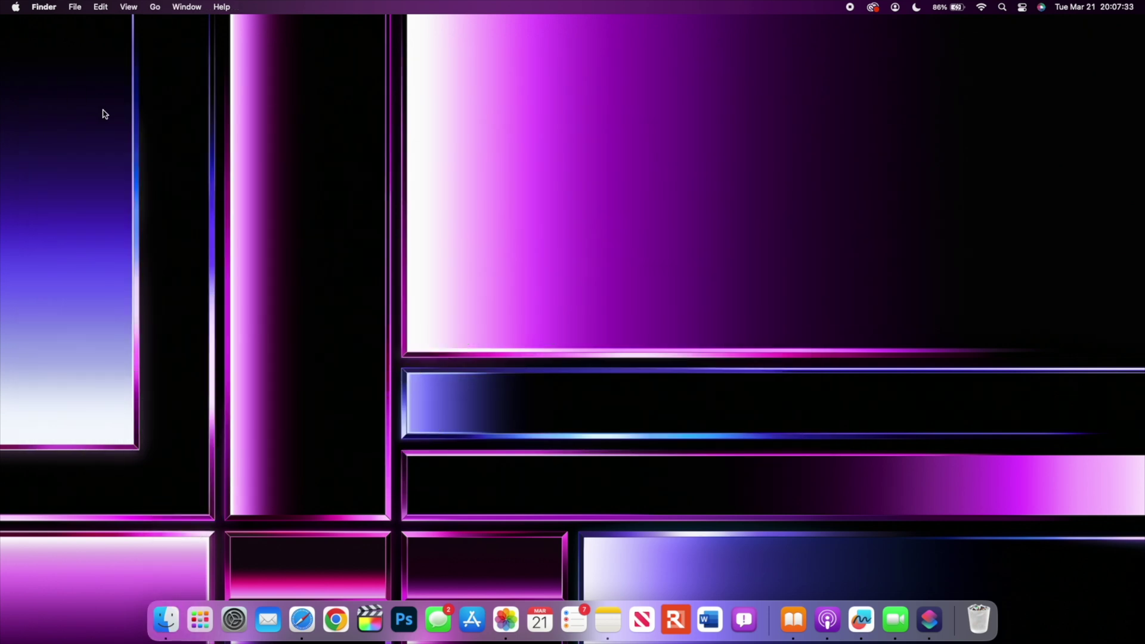
Reopen System Settings, view VoiceOver (off) under Accessibility, then return to the Accessibility list.
left_click(233, 616)
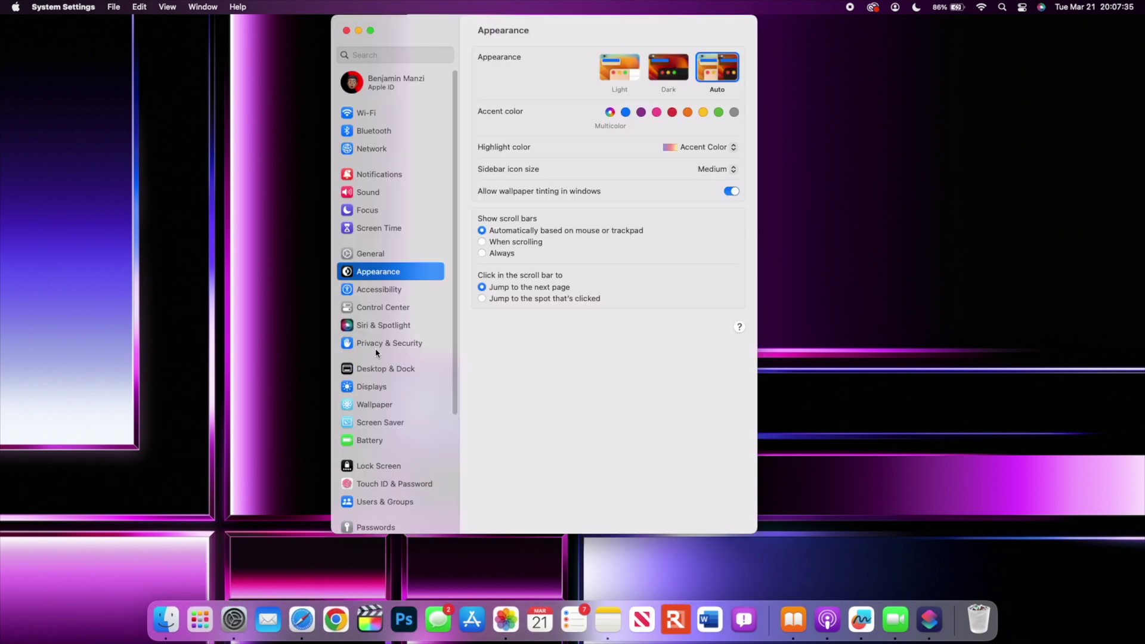
left_click(407, 256)
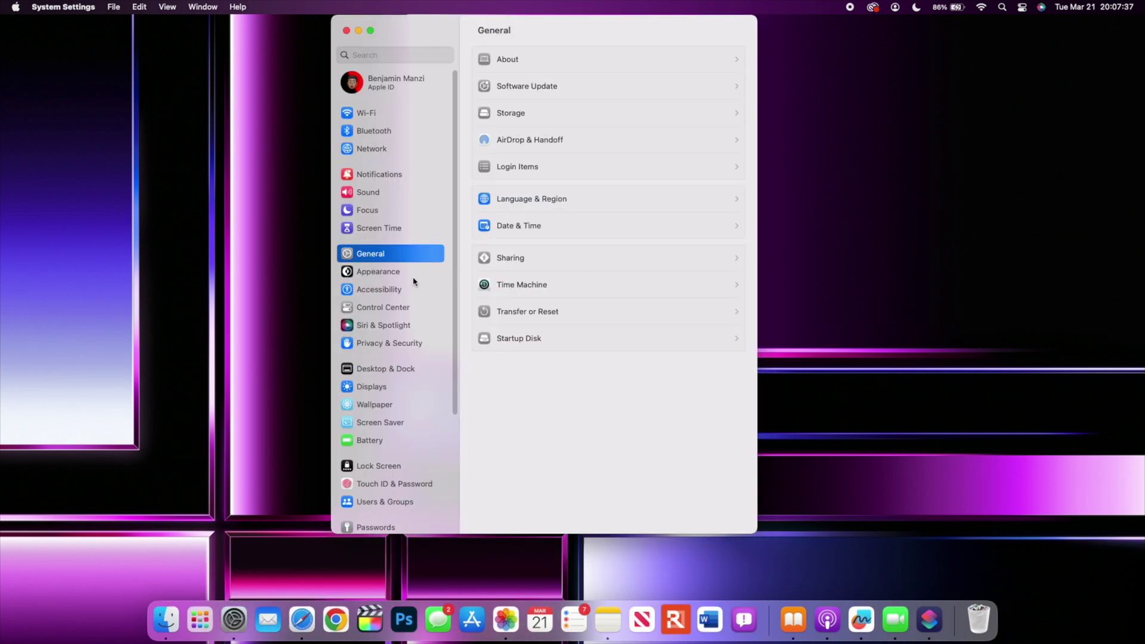
left_click(406, 292)
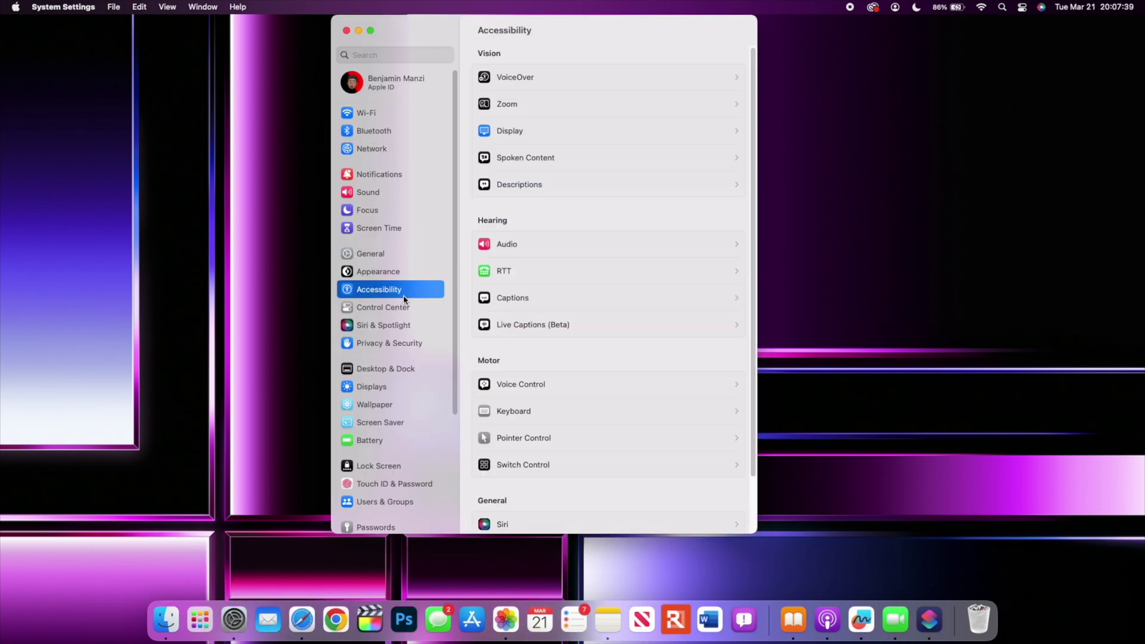
left_click(536, 83)
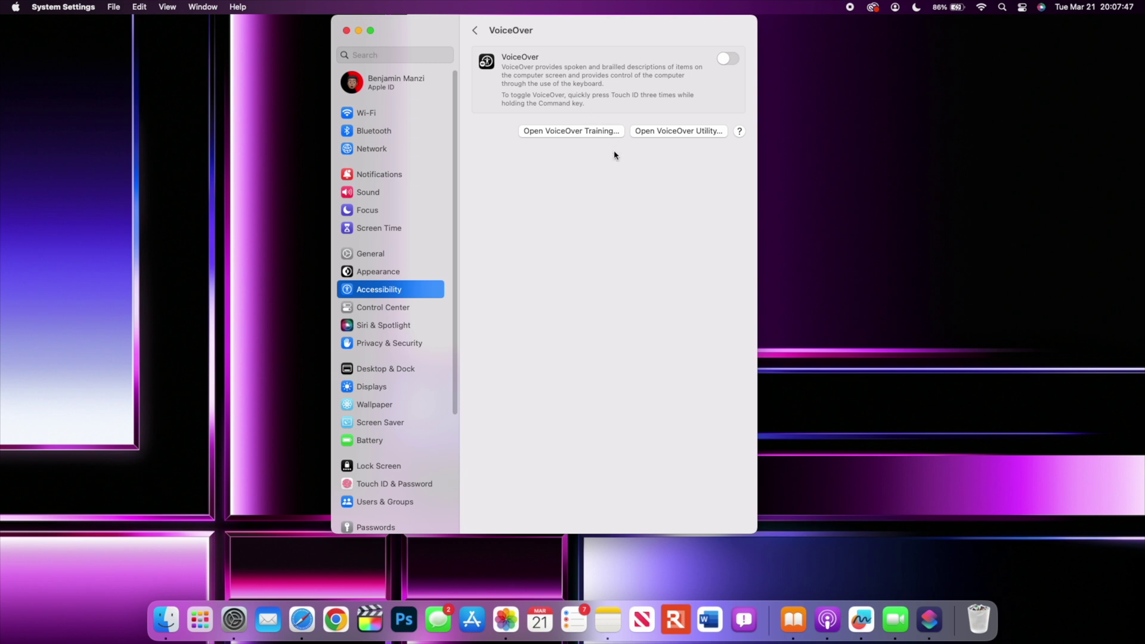
left_click(391, 292)
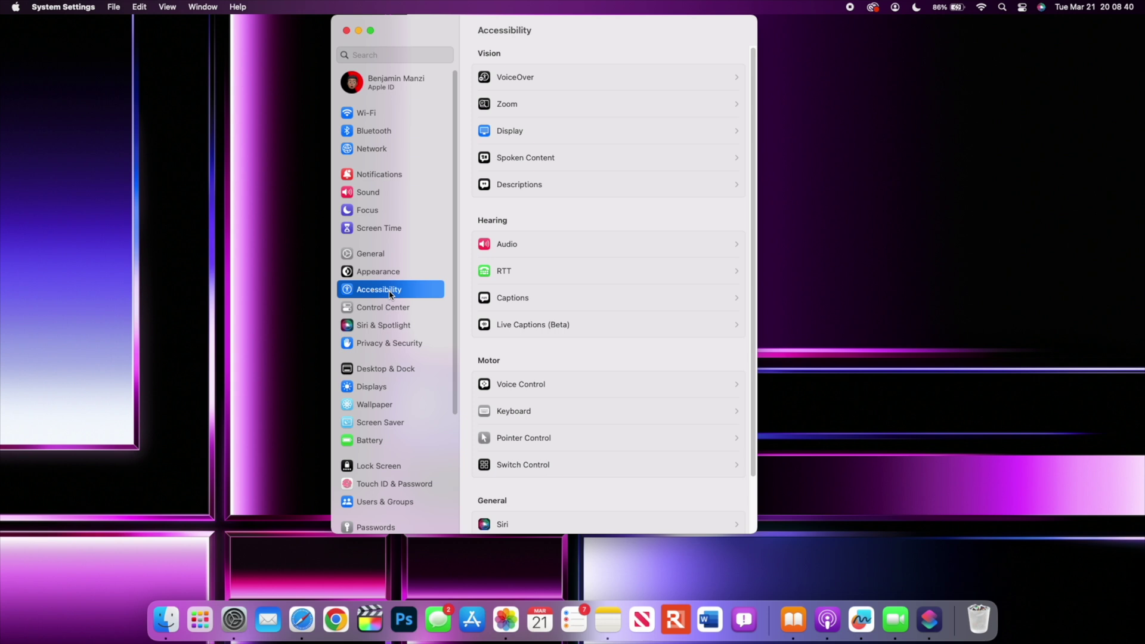
scroll(551, 264, "up", 1)
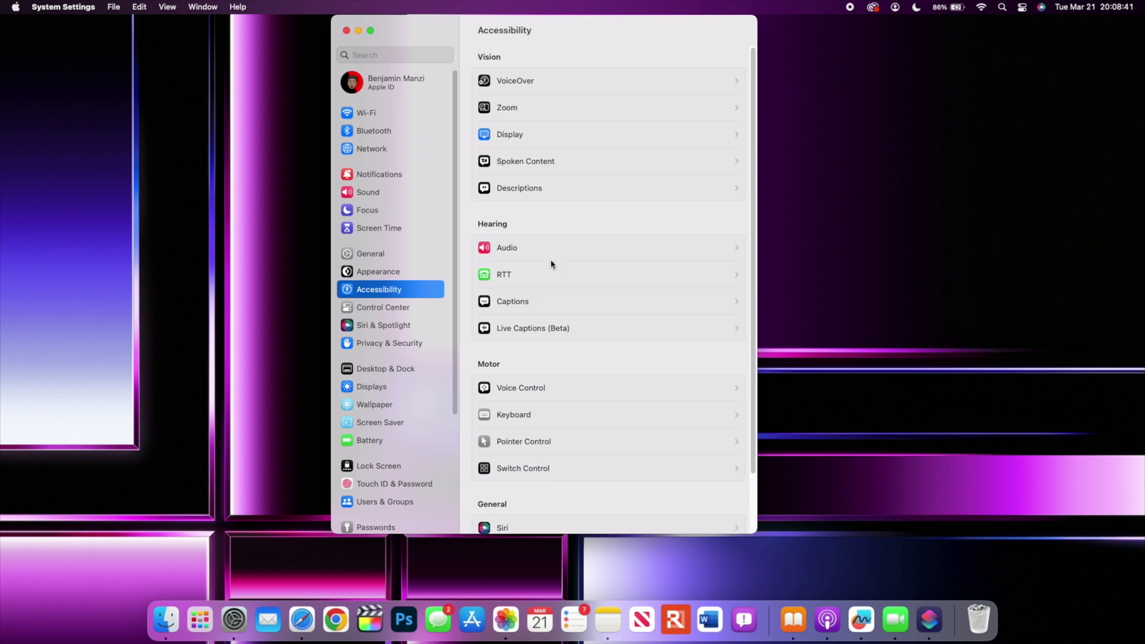
Toggle Dim flashing lights on and back off in Accessibility Display, then close System Settings.
left_click(528, 134)
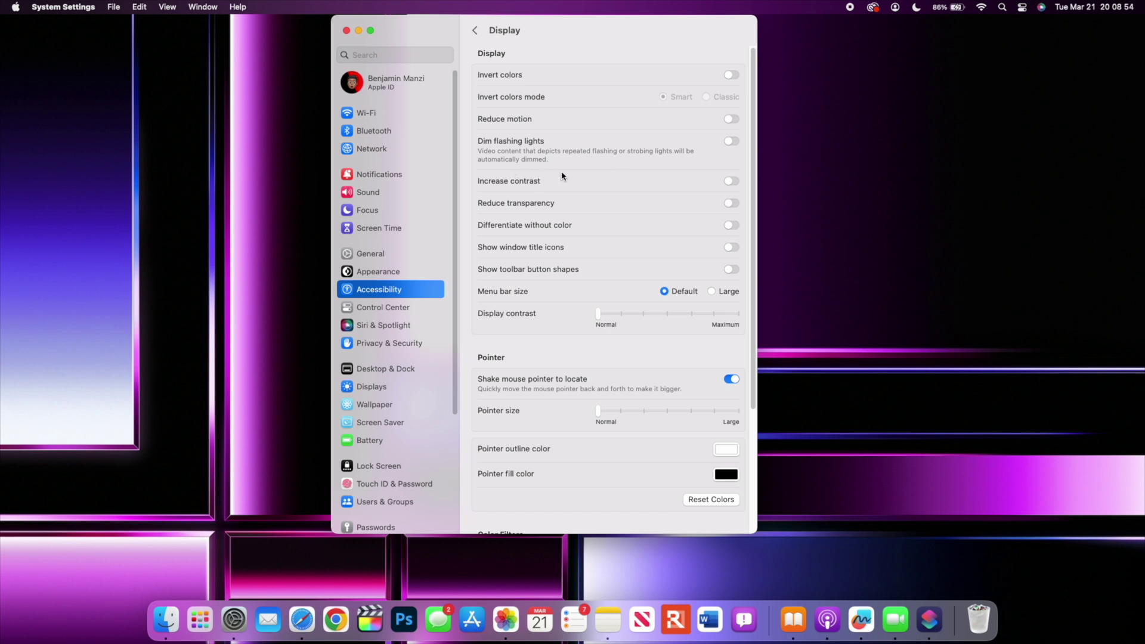
left_click(731, 142)
left_click(732, 144)
left_click(346, 31)
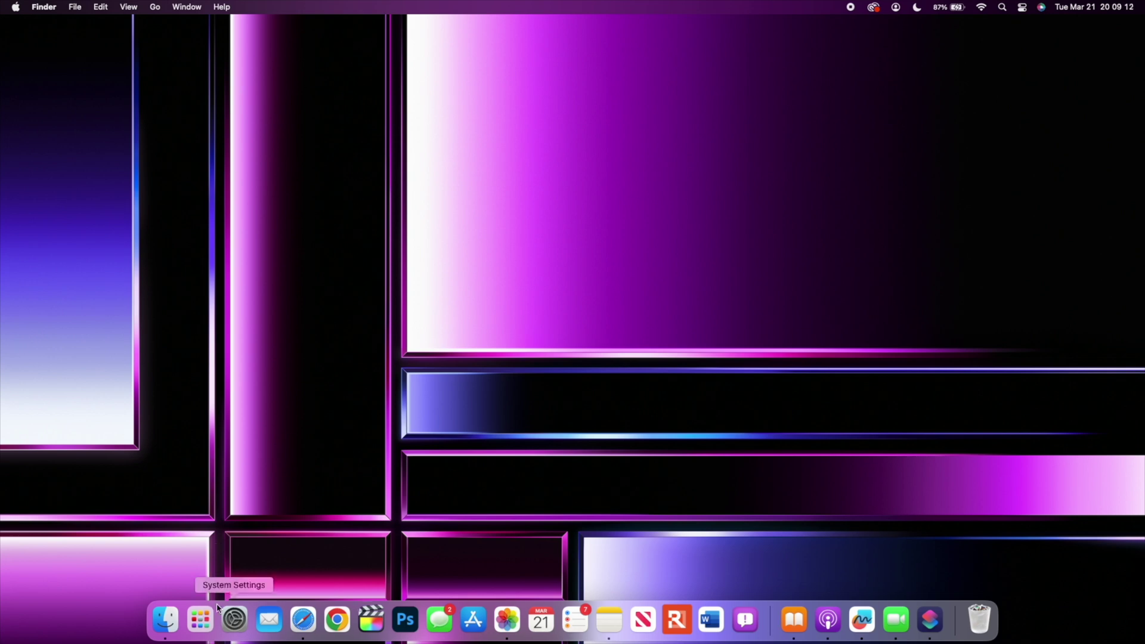
Launch System Settings from Launchpad, view Trackpad, then open Accessibility's VoiceOver page.
left_click(201, 627)
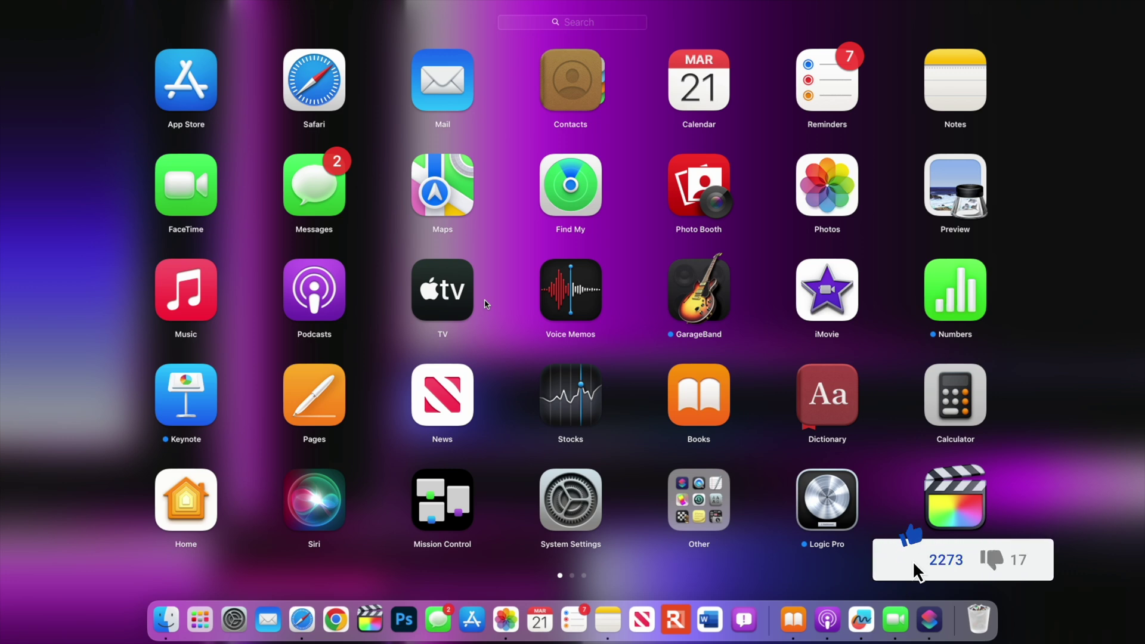
left_click(595, 501)
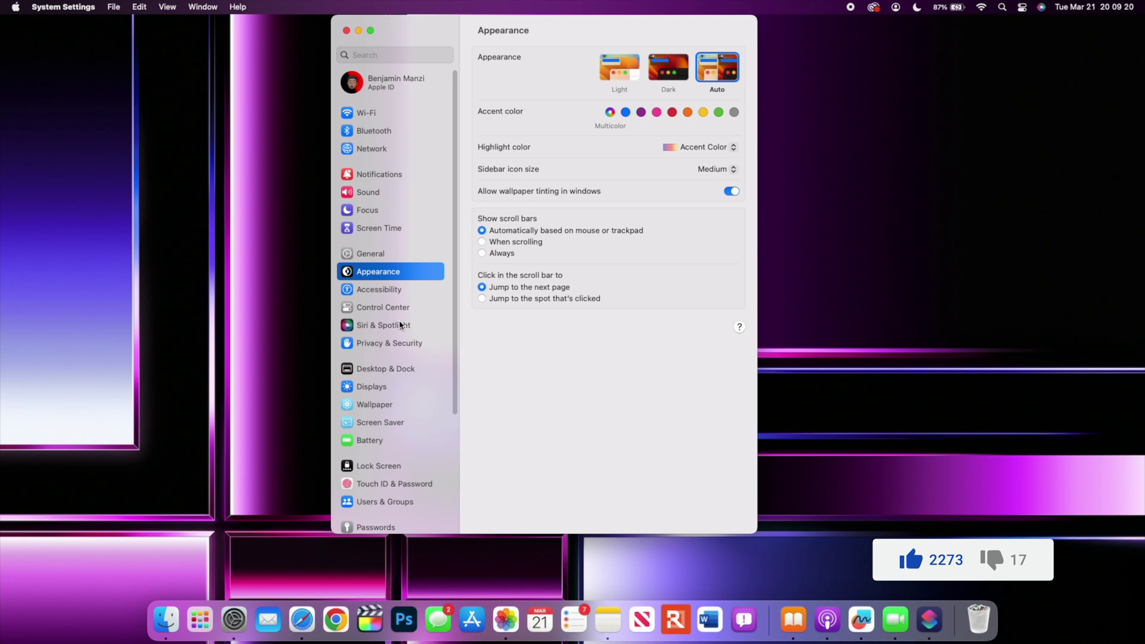
scroll(370, 365, "down", 5)
scroll(369, 365, "down", 1)
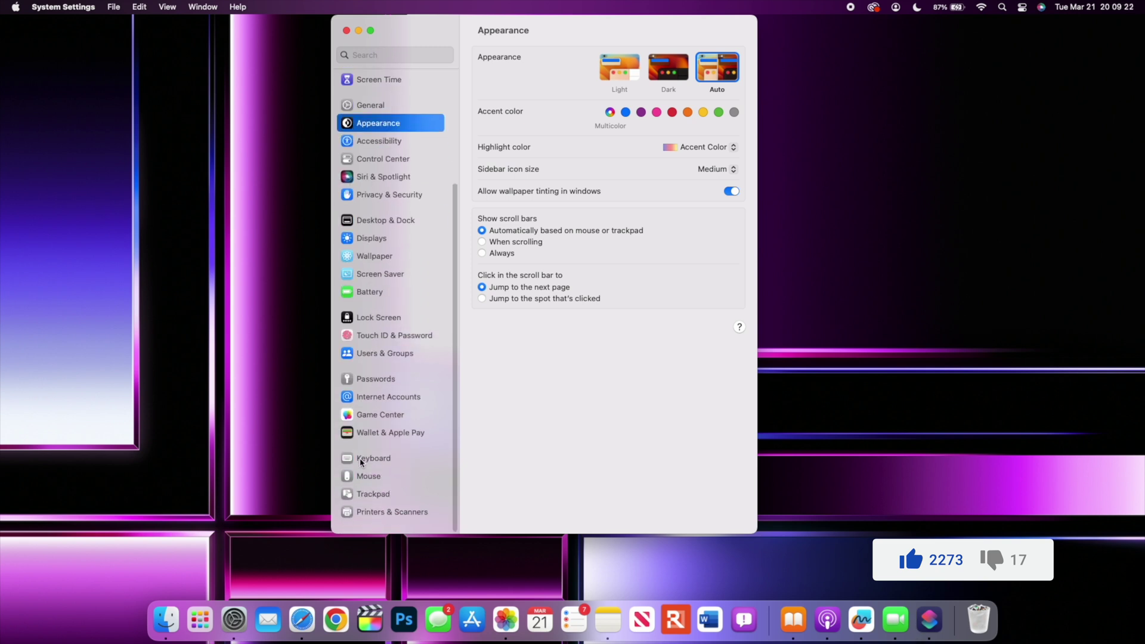
left_click(373, 502)
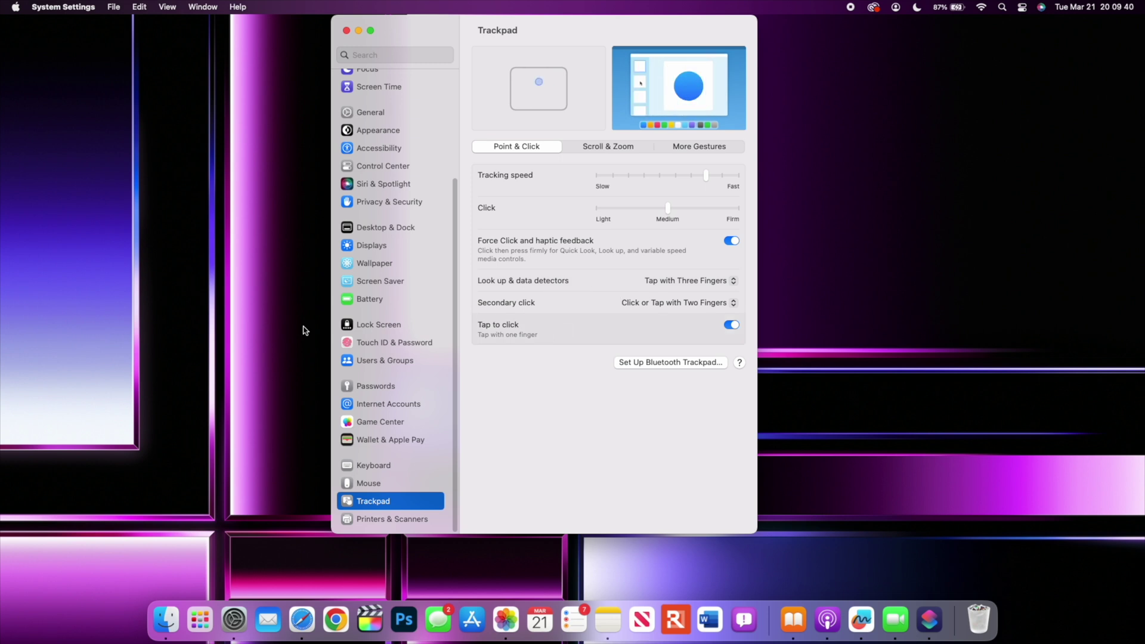
scroll(392, 357, "up", 5)
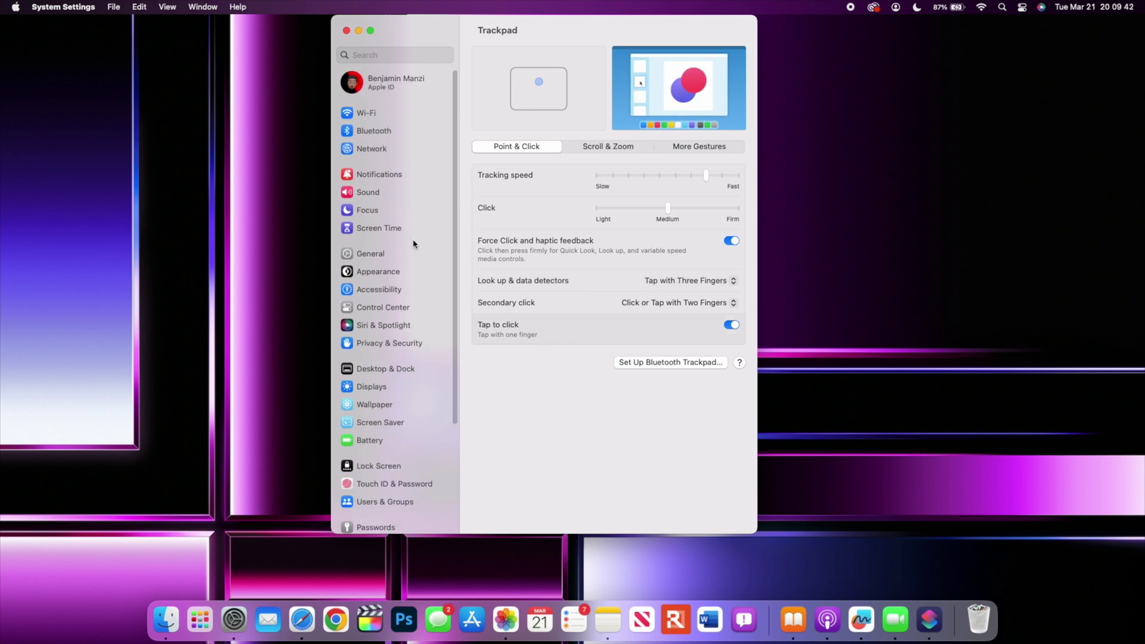
left_click(386, 289)
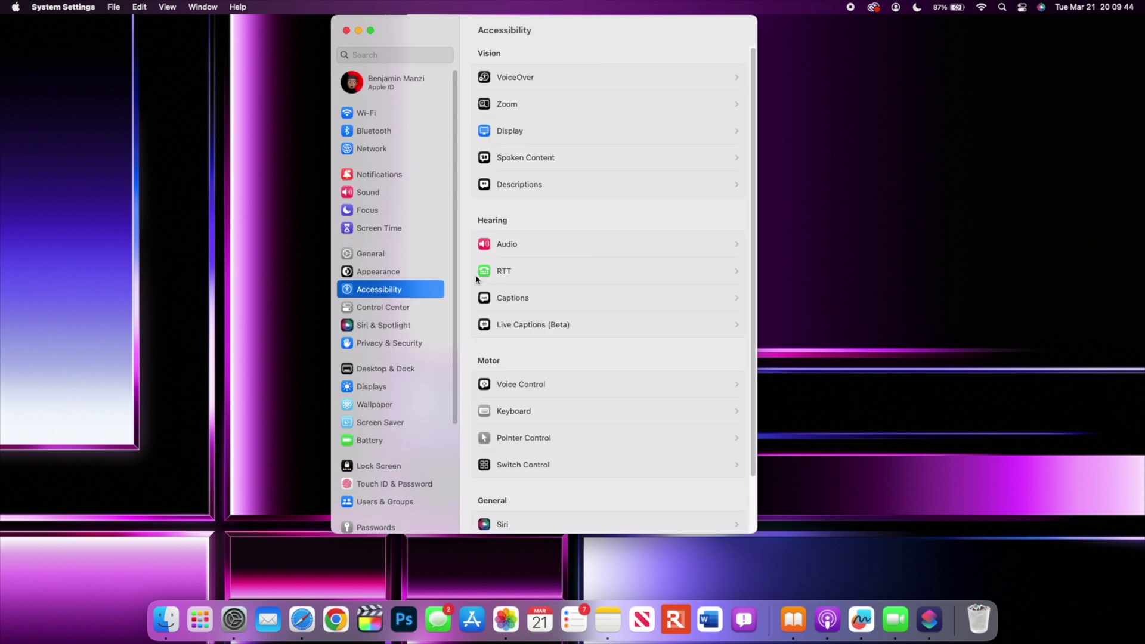
left_click(541, 81)
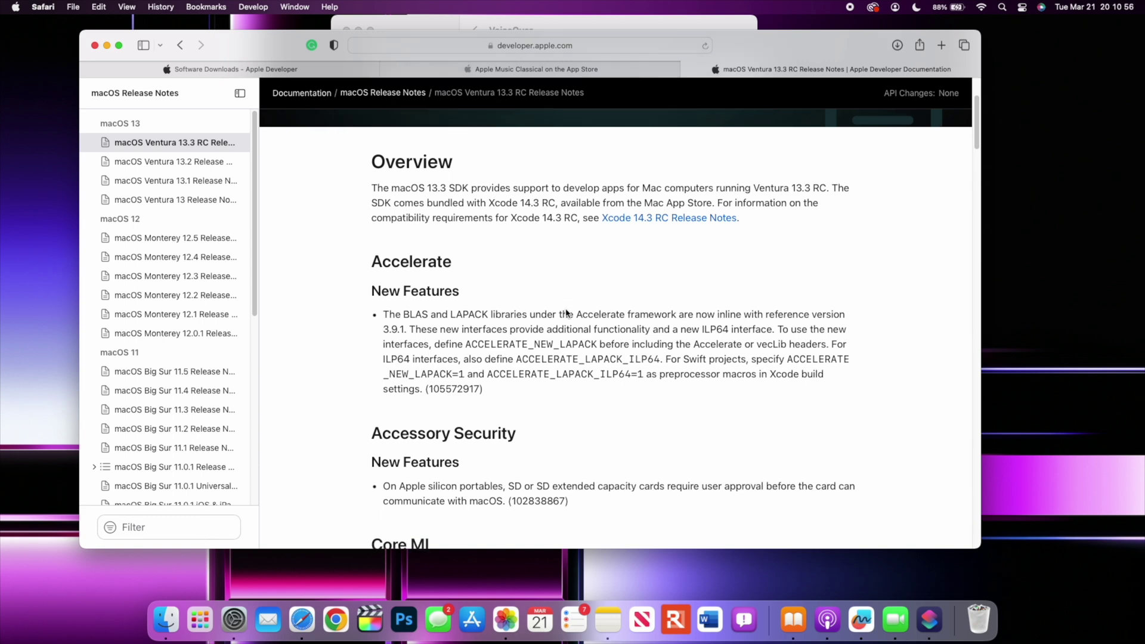
scroll(566, 313, "down", 5)
scroll(567, 313, "down", 4)
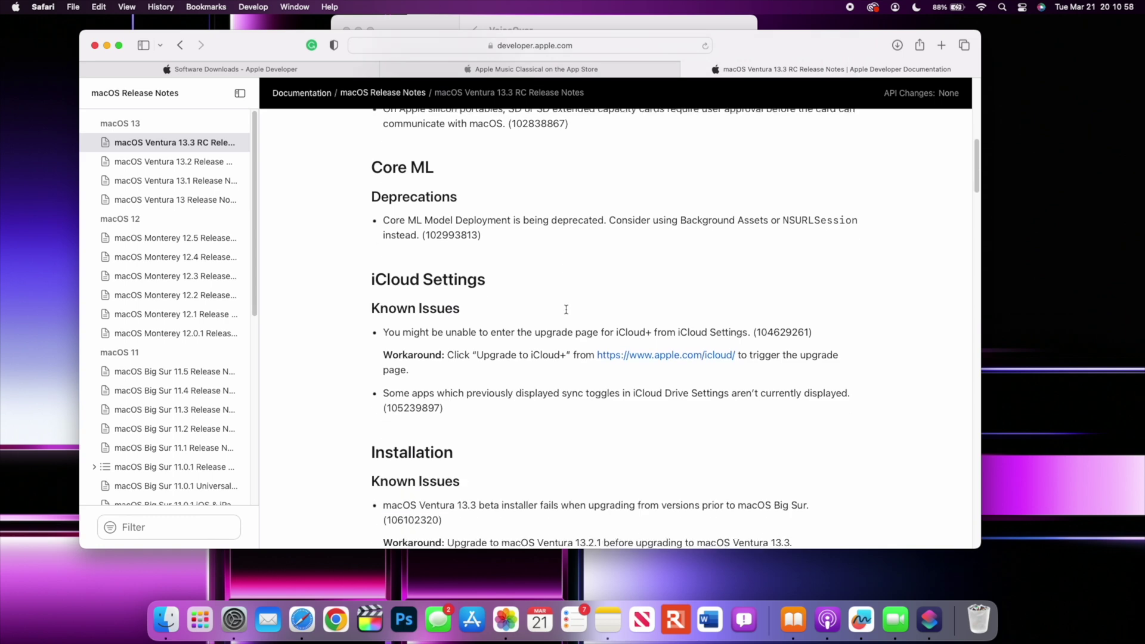
scroll(567, 312, "up", 5)
scroll(566, 313, "down", 4)
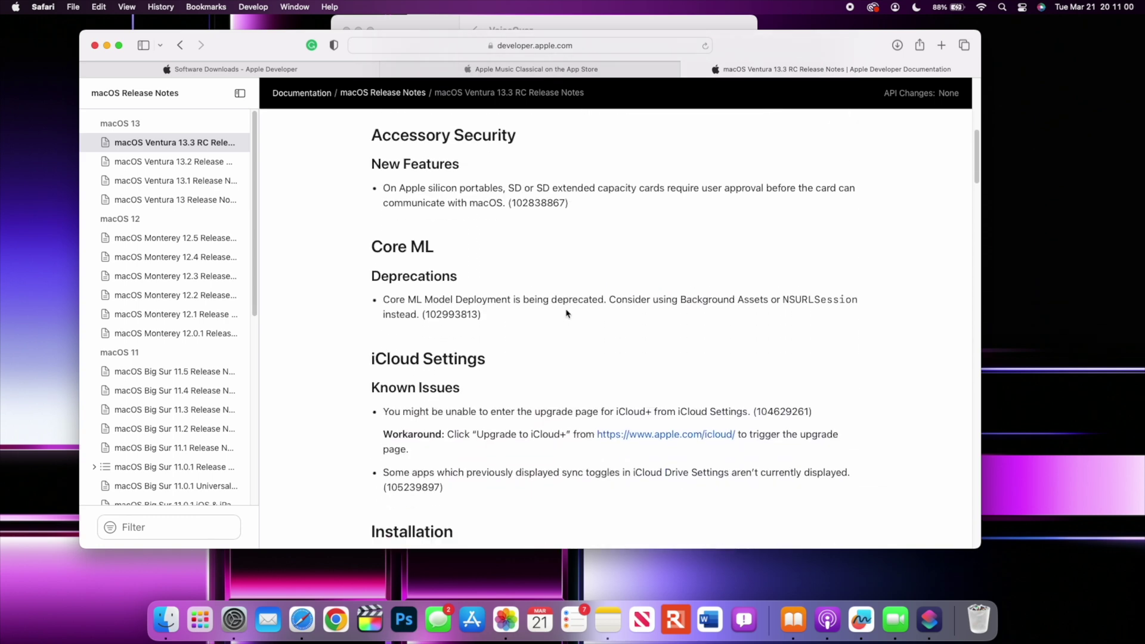
scroll(566, 312, "up", 2)
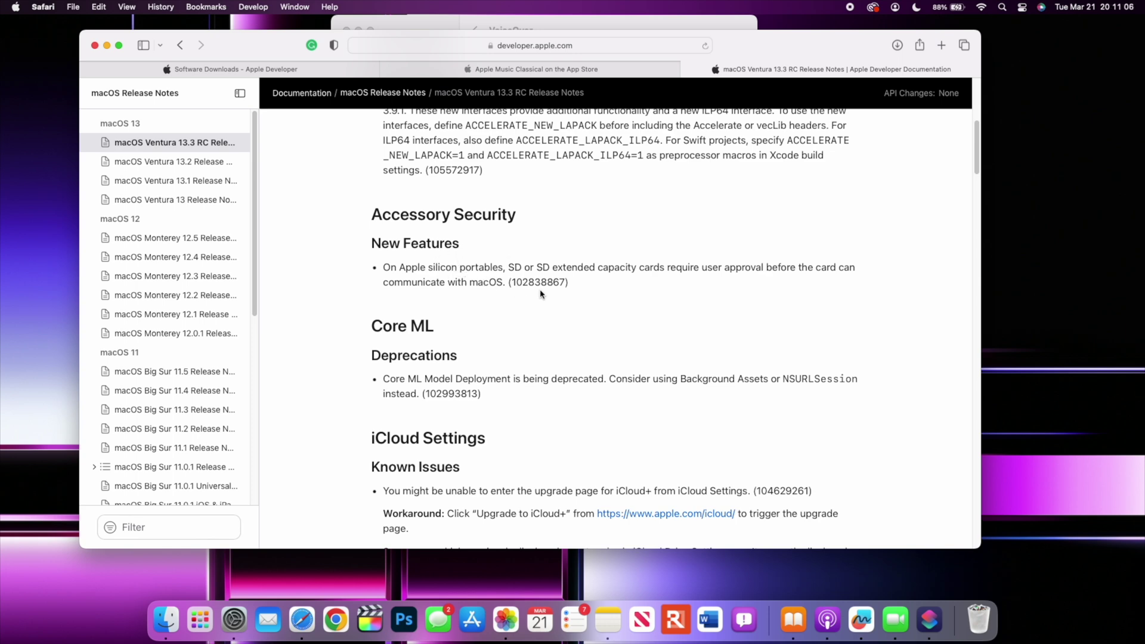
scroll(550, 294, "down", 4)
scroll(549, 293, "down", 3)
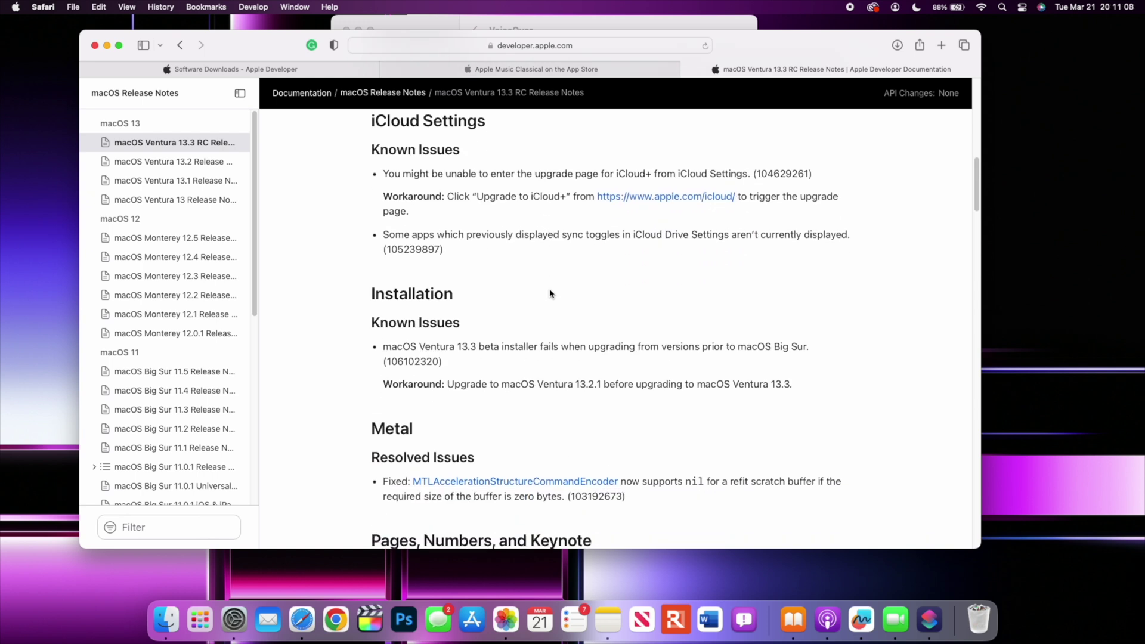
scroll(550, 293, "up", 1)
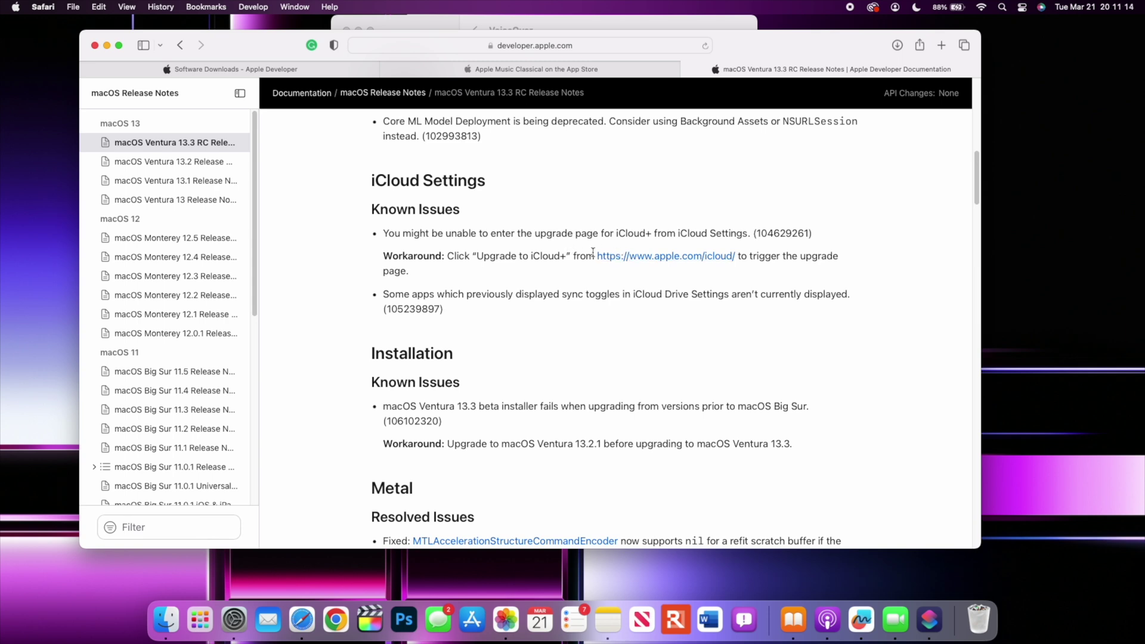
scroll(601, 260, "down", 2)
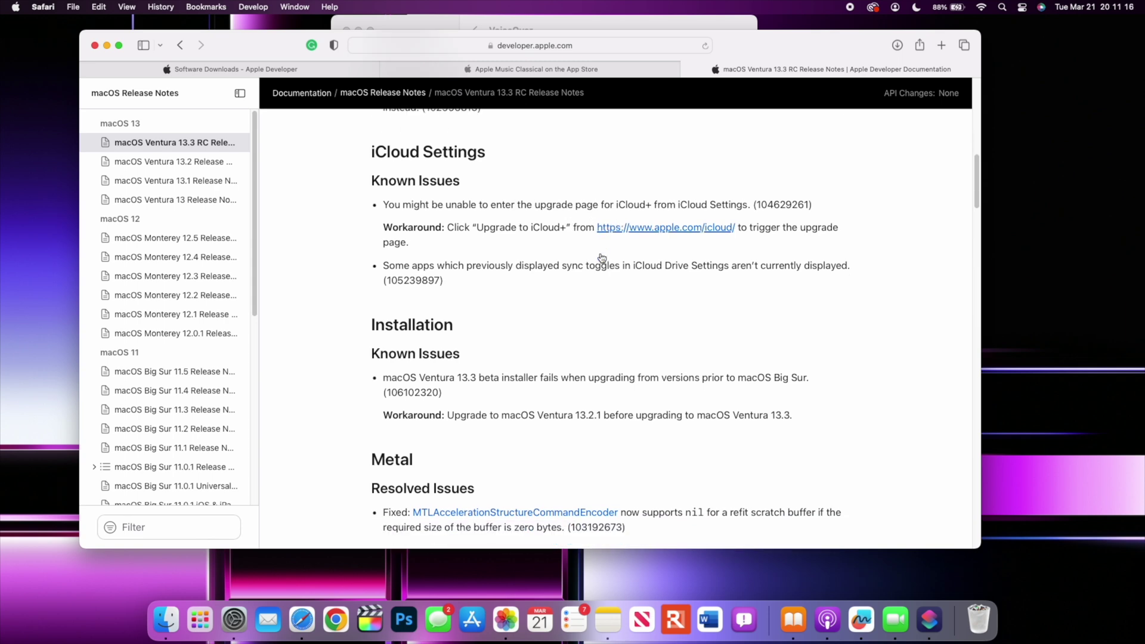
scroll(432, 297, "down", 3)
scroll(433, 298, "up", 1)
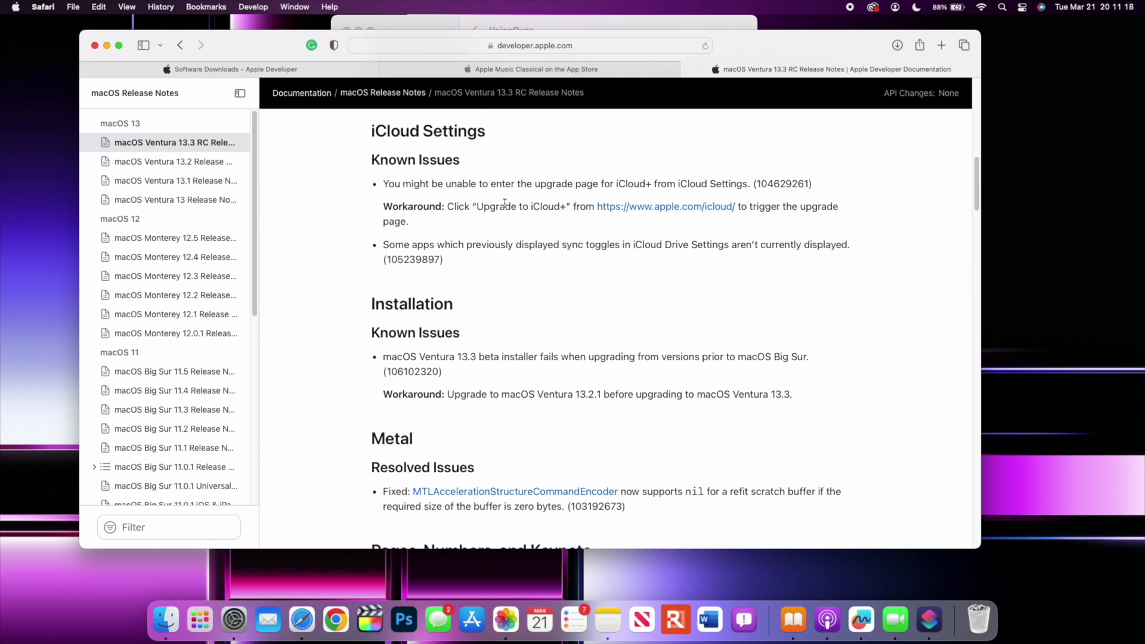
scroll(435, 277, "down", 1)
scroll(451, 313, "down", 1)
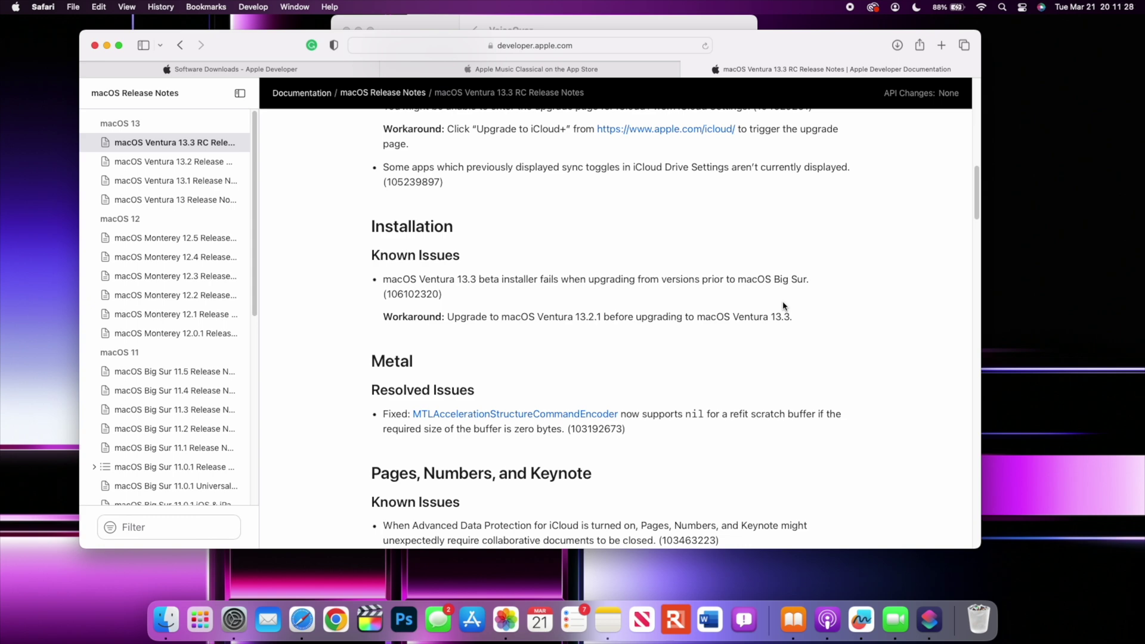
scroll(649, 292, "down", 2)
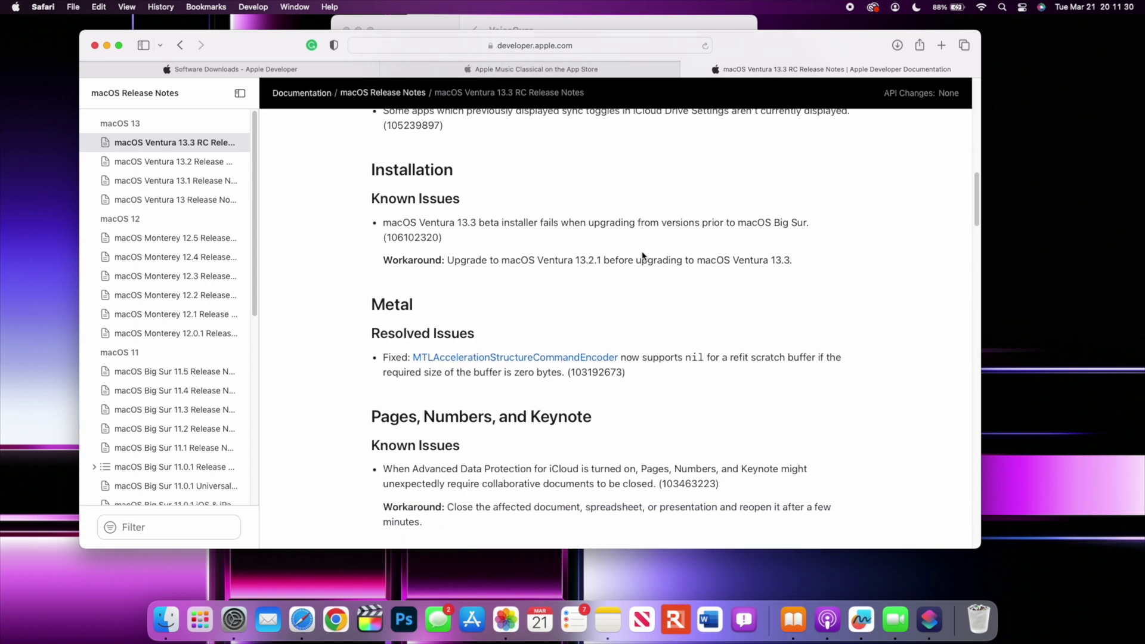
scroll(618, 295, "down", 5)
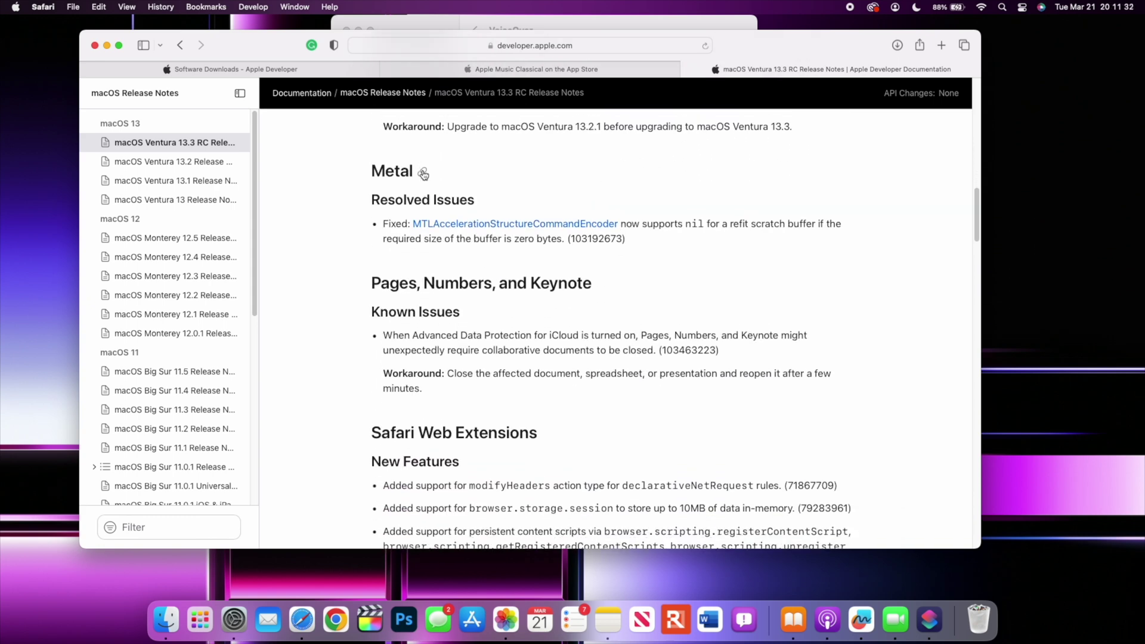
scroll(407, 268, "down", 1)
scroll(408, 268, "down", 1)
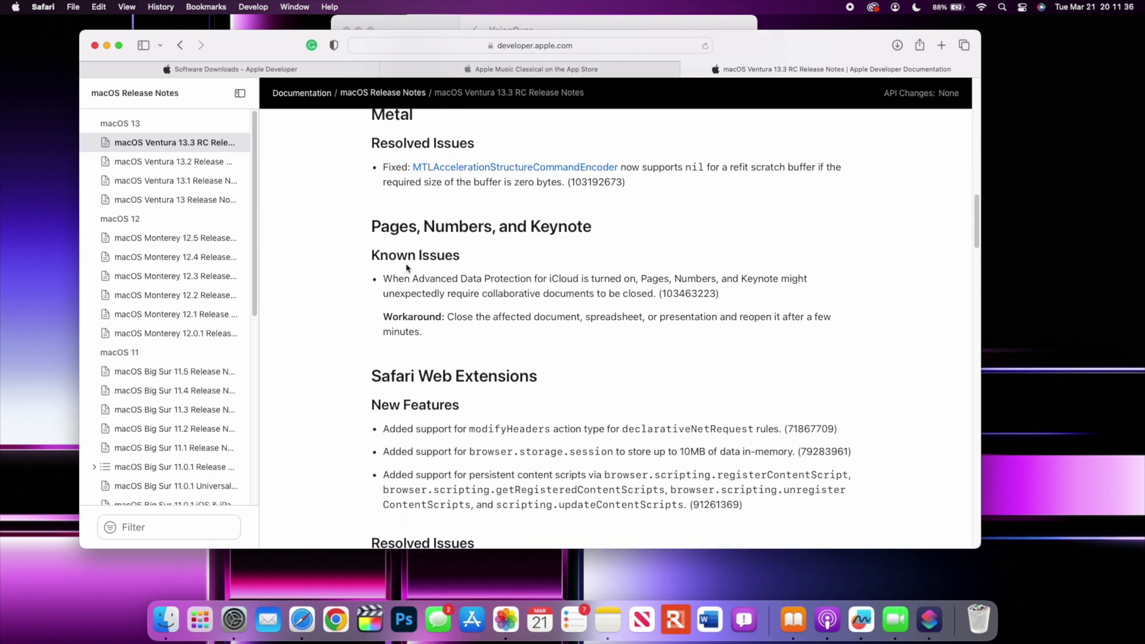
scroll(408, 267, "down", 1)
scroll(407, 264, "up", 1)
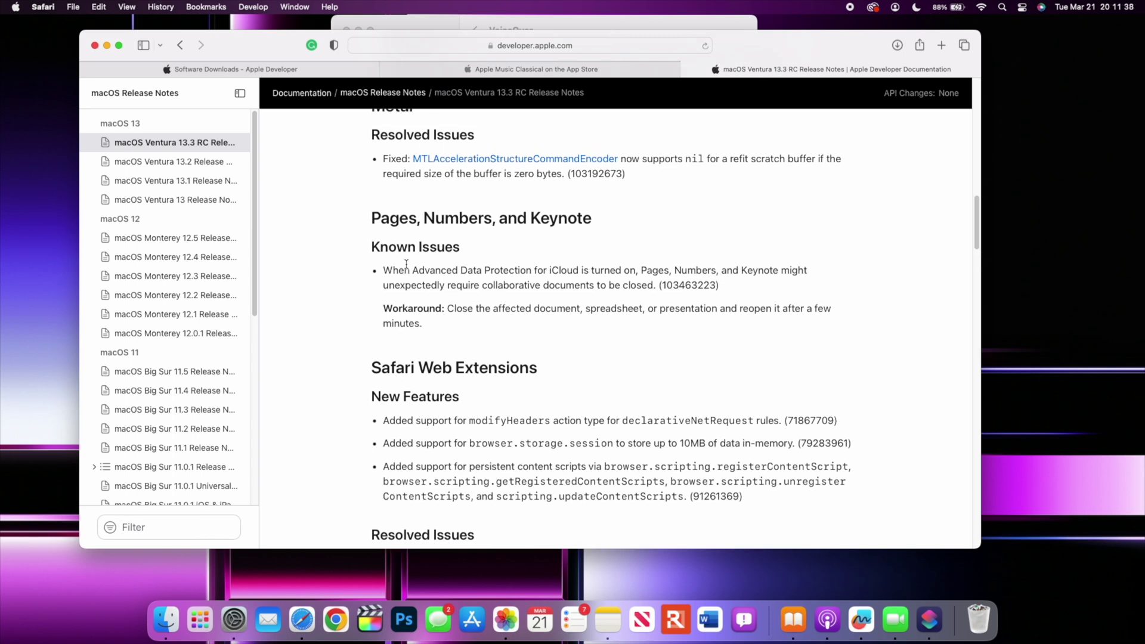
scroll(408, 263, "down", 4)
scroll(407, 264, "down", 2)
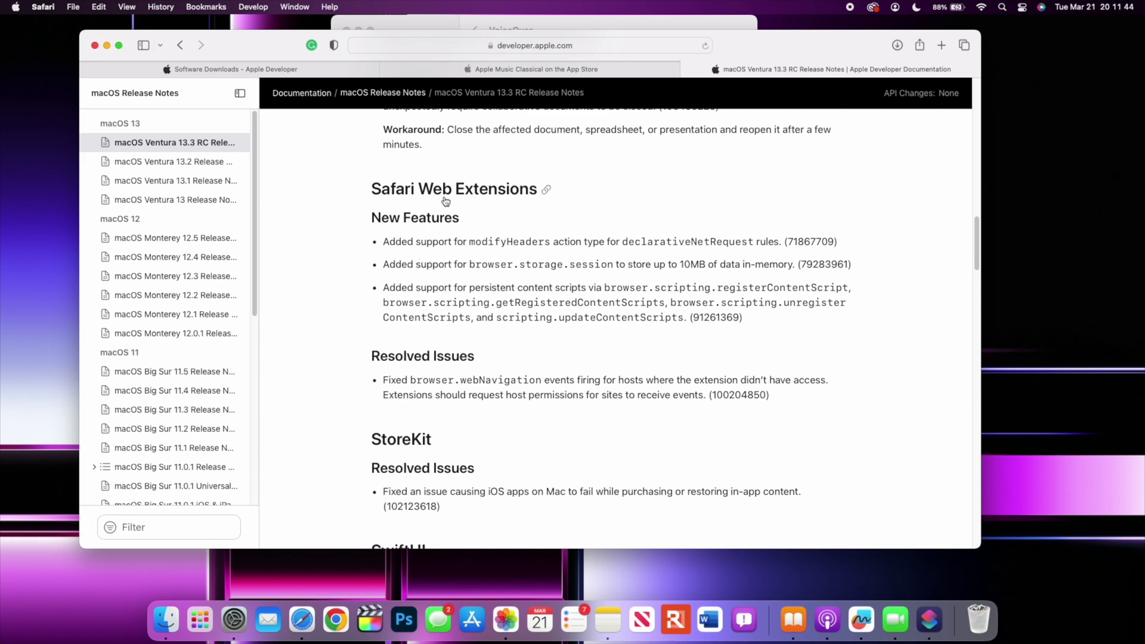
scroll(512, 232, "down", 4)
scroll(513, 233, "down", 2)
scroll(513, 233, "down", 3)
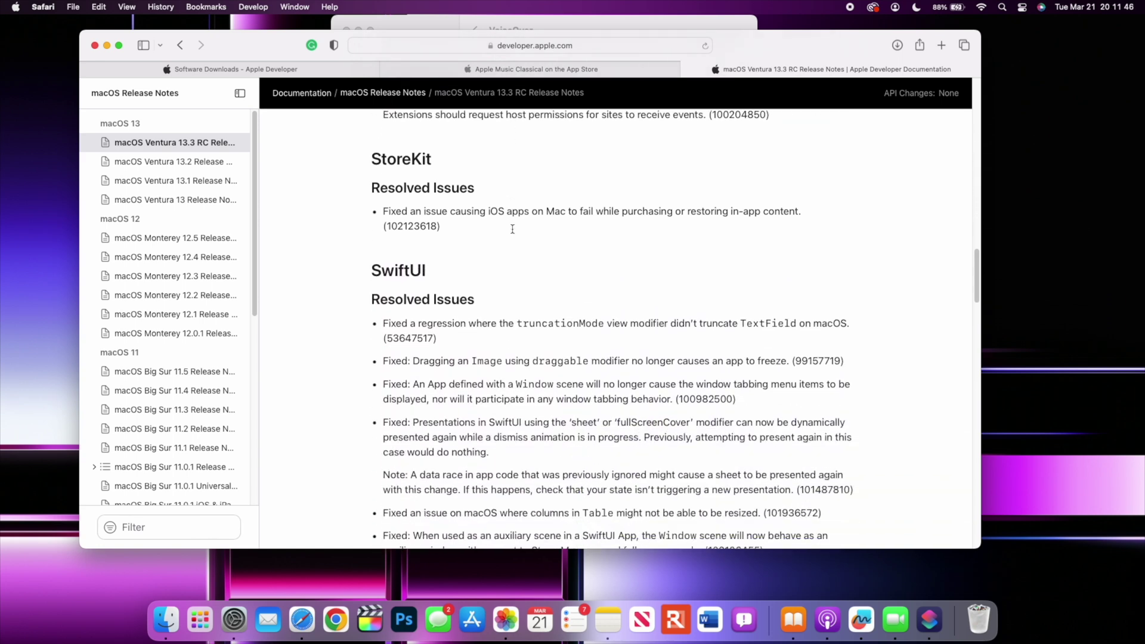
scroll(513, 231, "down", 2)
scroll(512, 230, "down", 4)
scroll(512, 228, "down", 3)
scroll(513, 230, "down", 4)
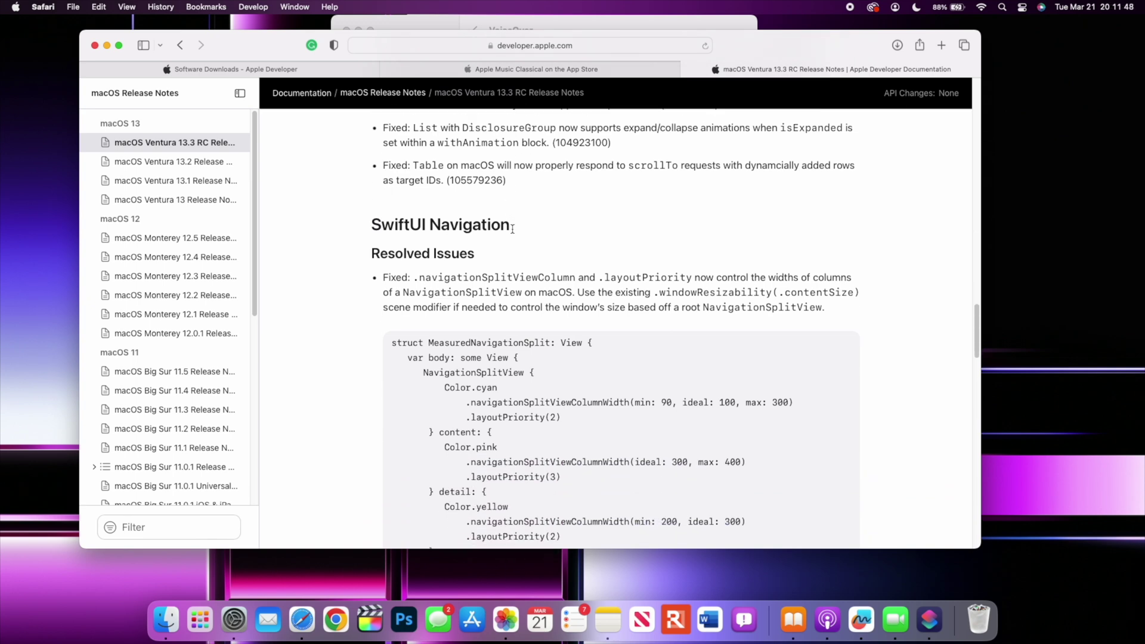
scroll(513, 230, "down", 2)
scroll(513, 229, "down", 6)
scroll(513, 231, "down", 5)
scroll(511, 231, "down", 5)
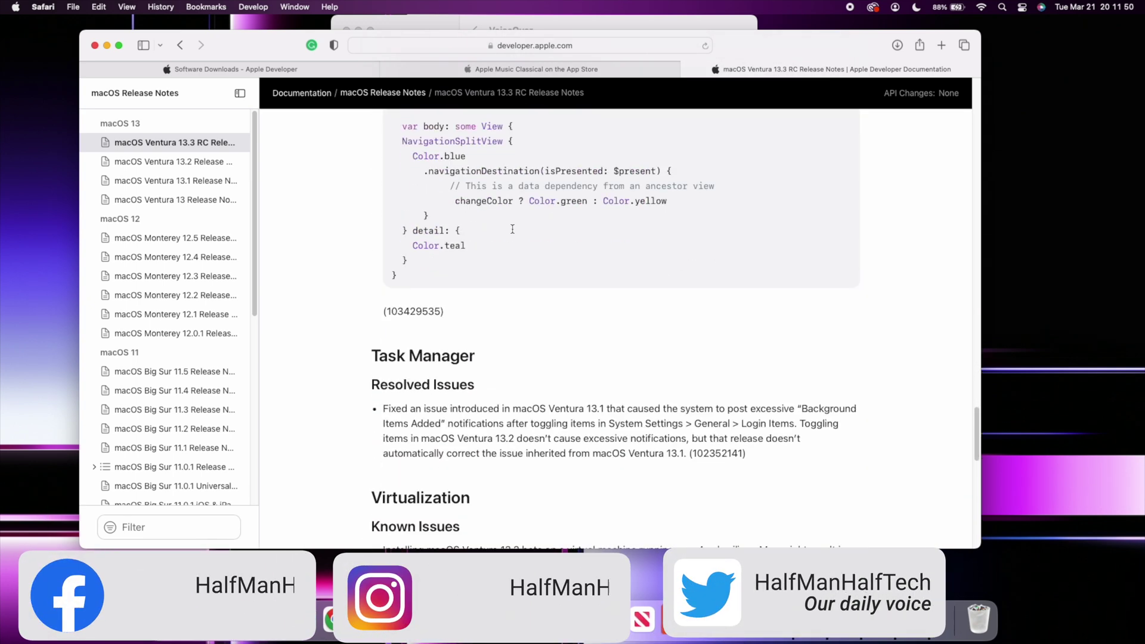
scroll(512, 230, "down", 4)
scroll(511, 230, "down", 2)
scroll(512, 229, "up", 2)
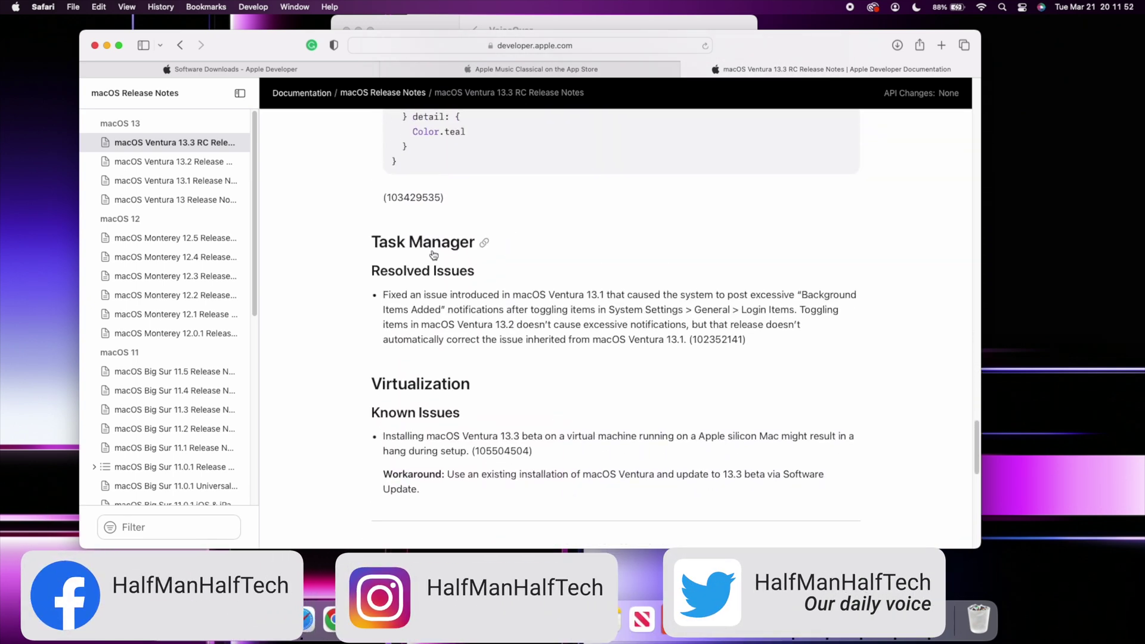
scroll(432, 255, "down", 3)
scroll(432, 255, "down", 3)
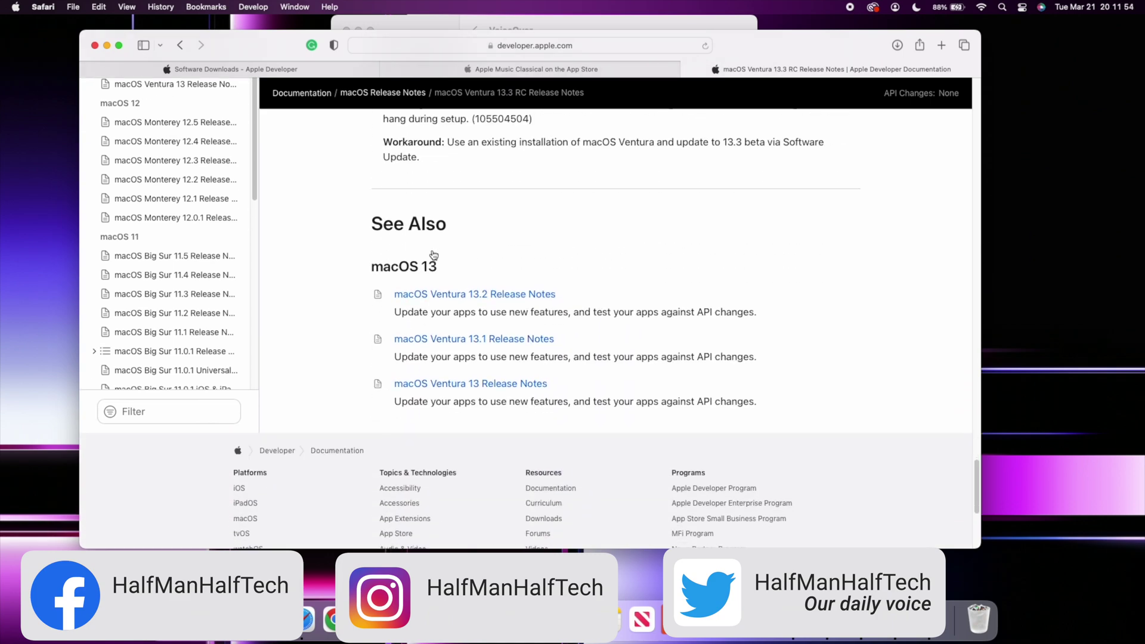
scroll(432, 255, "down", 5)
scroll(433, 257, "up", 10)
scroll(434, 257, "up", 10)
scroll(433, 257, "up", 10)
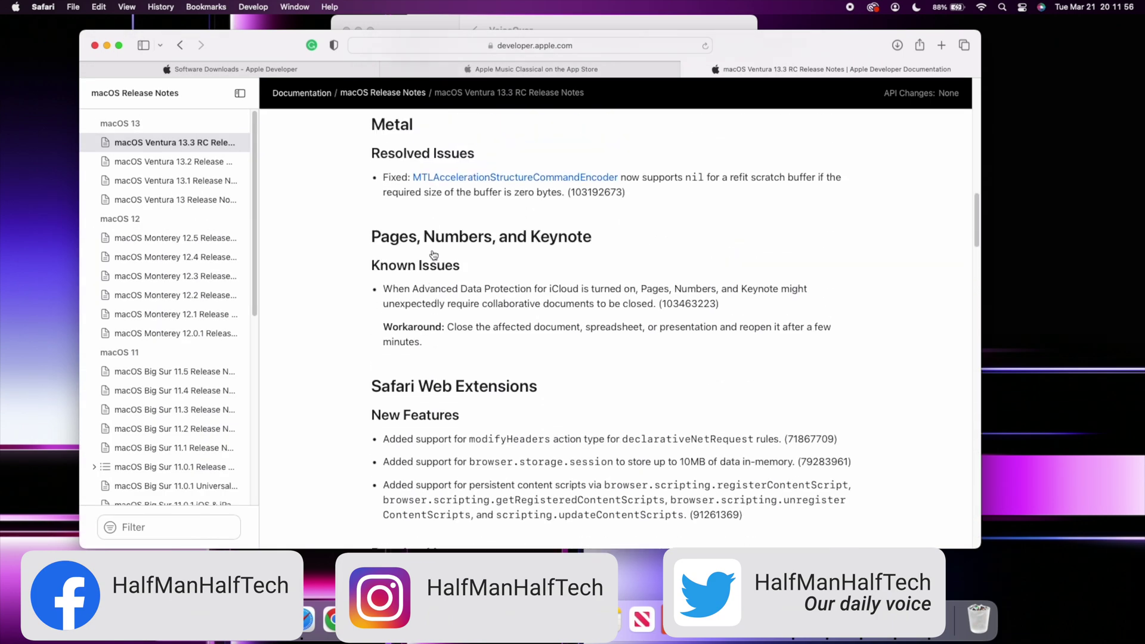
scroll(431, 255, "up", 10)
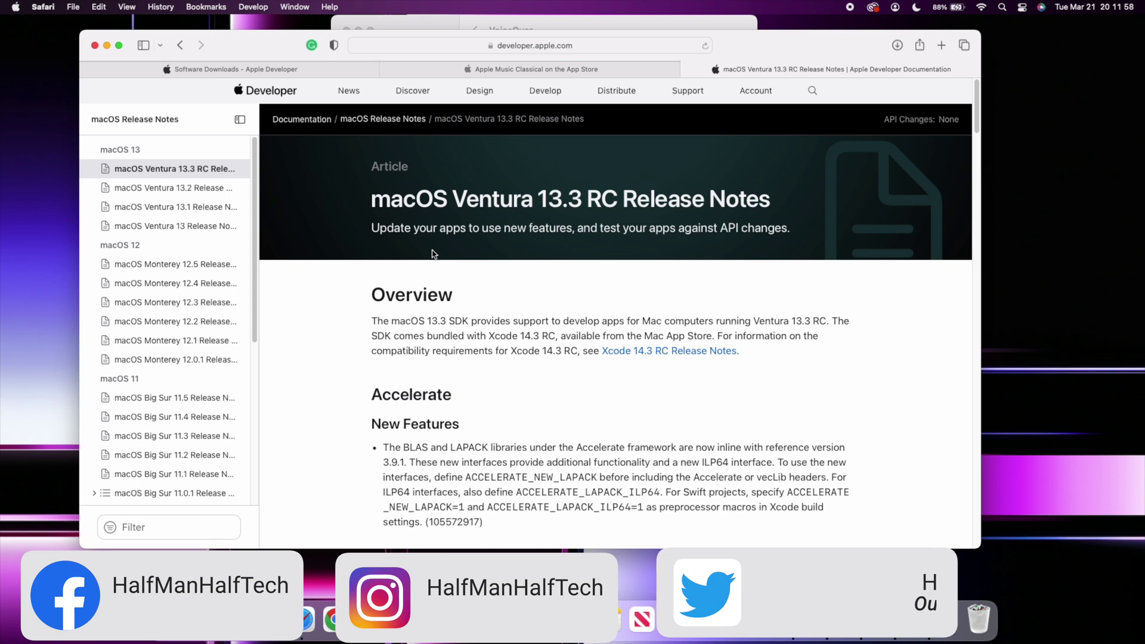